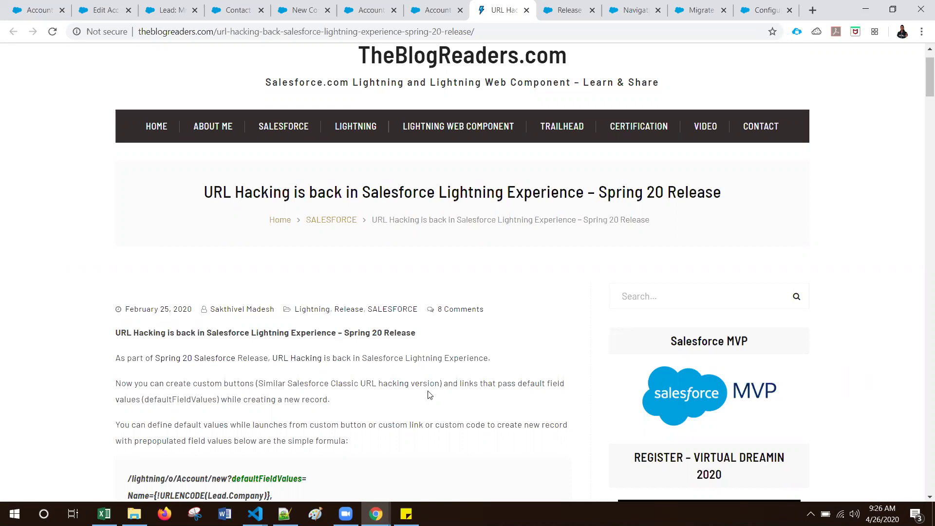
# - Read the URL hacking article's introduction and its defaultFieldValues formula for creating an Account from a Lead
pyautogui.scroll(-1, 429, 394)
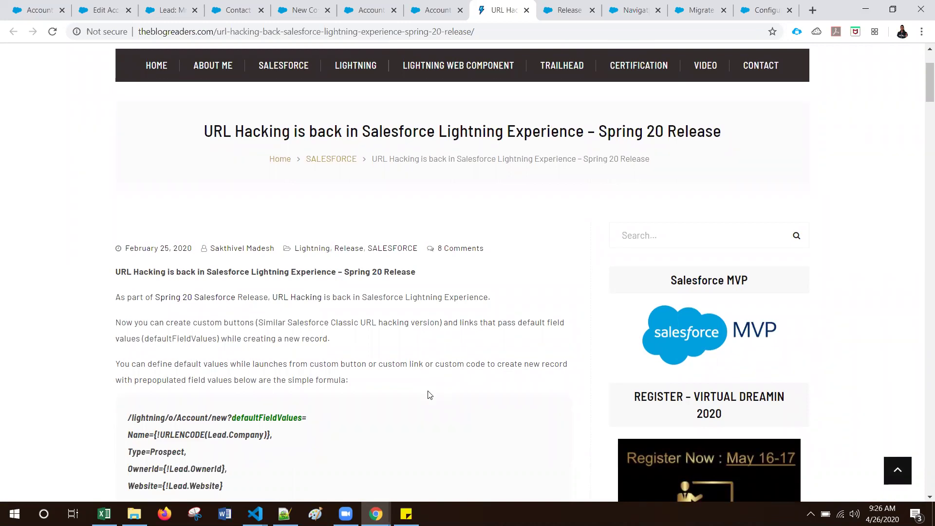
pyautogui.scroll(-1, 430, 394)
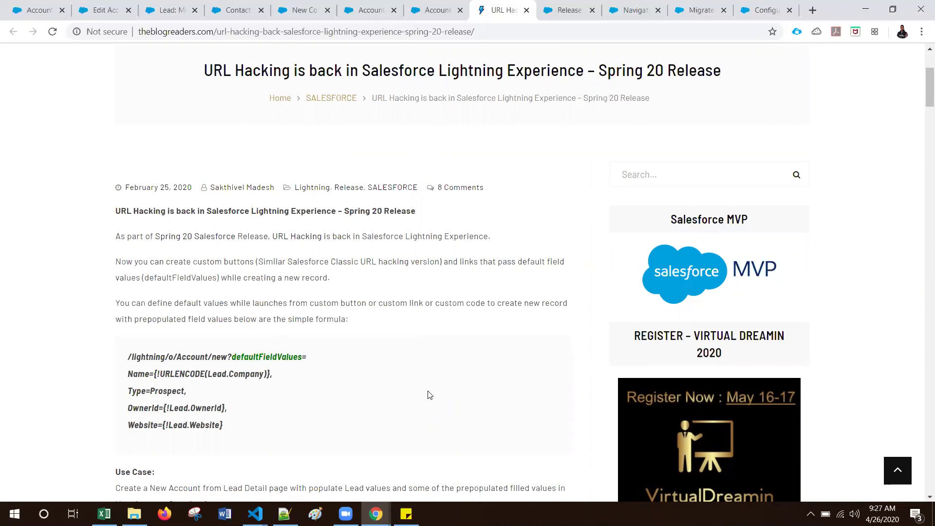
pyautogui.scroll(-1, 430, 395)
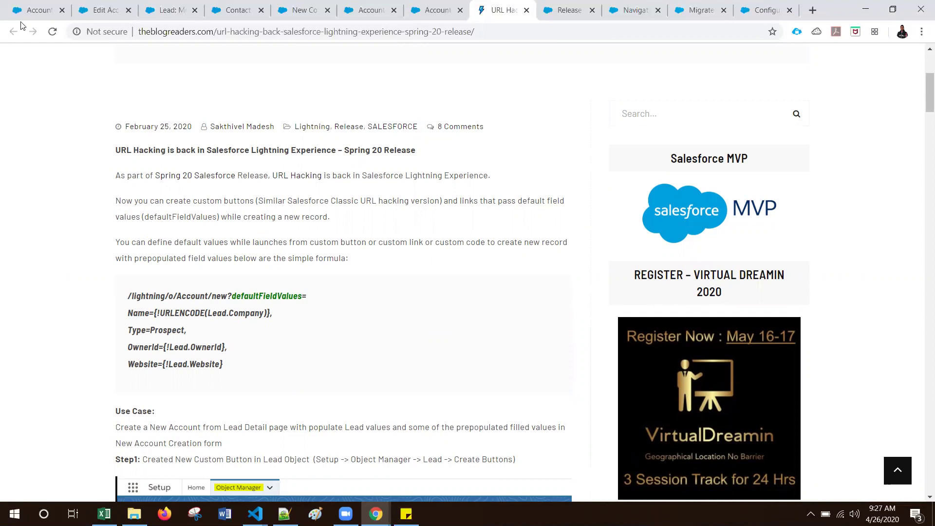
# - From the Techforce Services account, run Contact Create - URL Hack from Classic and review the prefilled new contact form
pyautogui.click(31, 11)
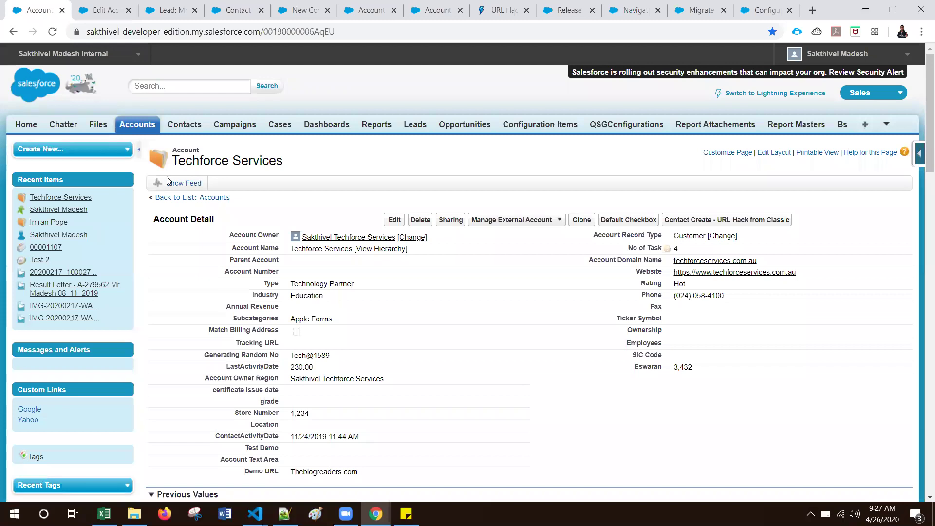
pyautogui.click(714, 224)
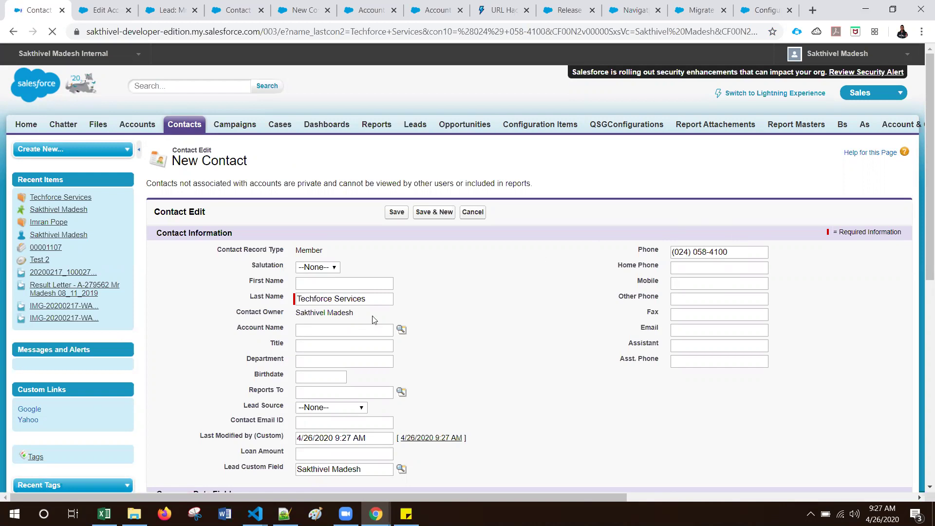
pyautogui.scroll(-2, 372, 320)
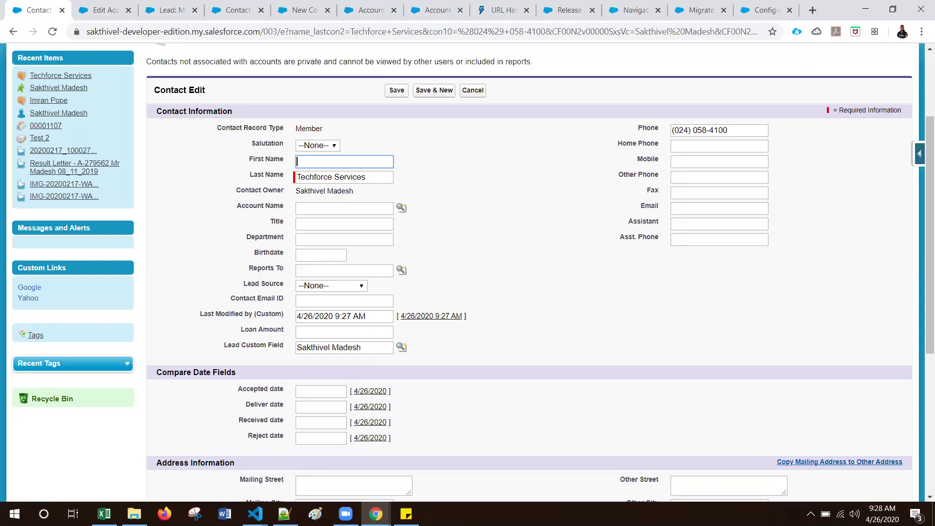
# - Switch to the Custom Button URL Hacking notes in Visual Studio Code and examine the 003 object prefix in the Salesforce Classic URL
pyautogui.moveTo(256, 514)
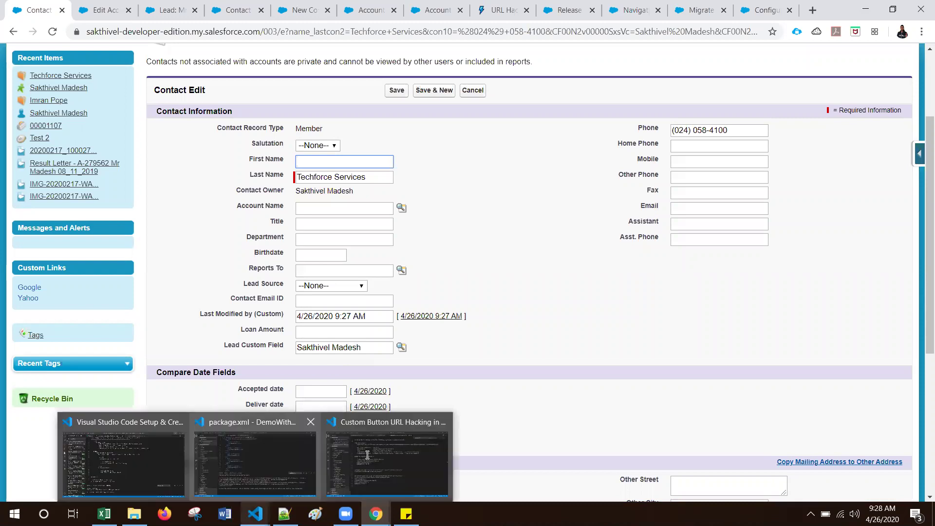
pyautogui.click(387, 458)
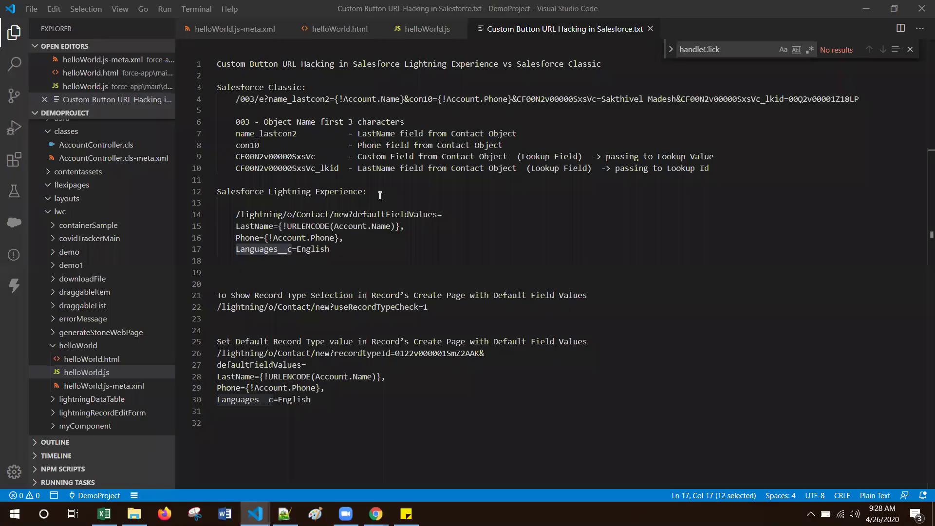
pyautogui.doubleClick(278, 87)
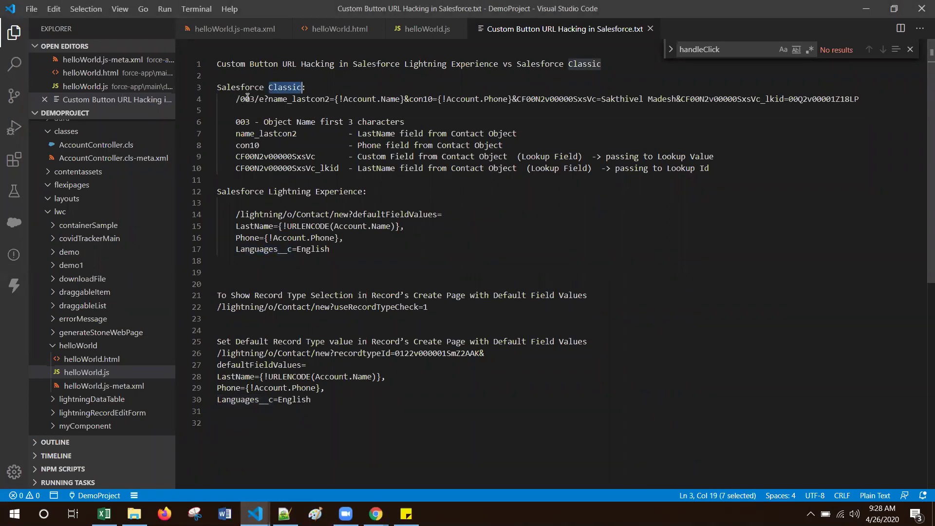
pyautogui.moveTo(235, 100); pyautogui.dragTo(254, 99)
pyautogui.doubleClick(244, 121)
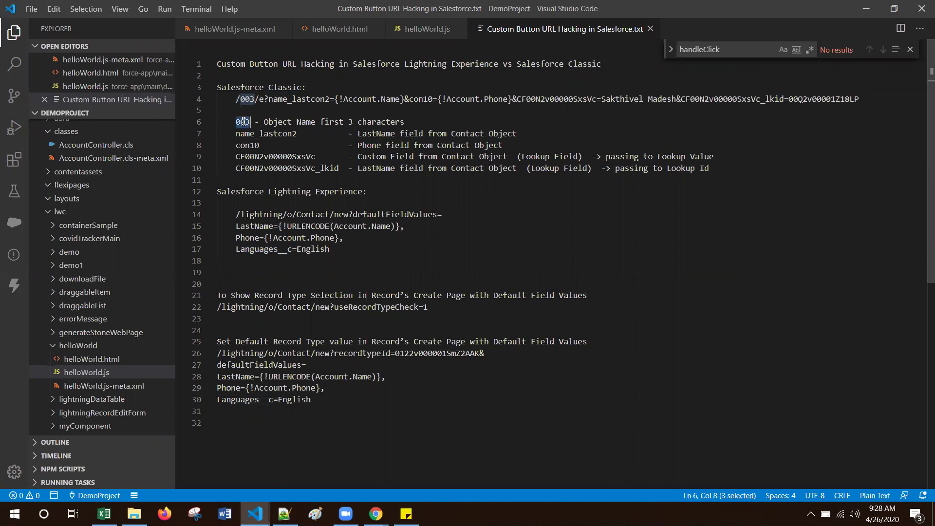
pyautogui.press('Up')
pyautogui.press('Up')
pyautogui.press('Up')
pyautogui.click(249, 101)
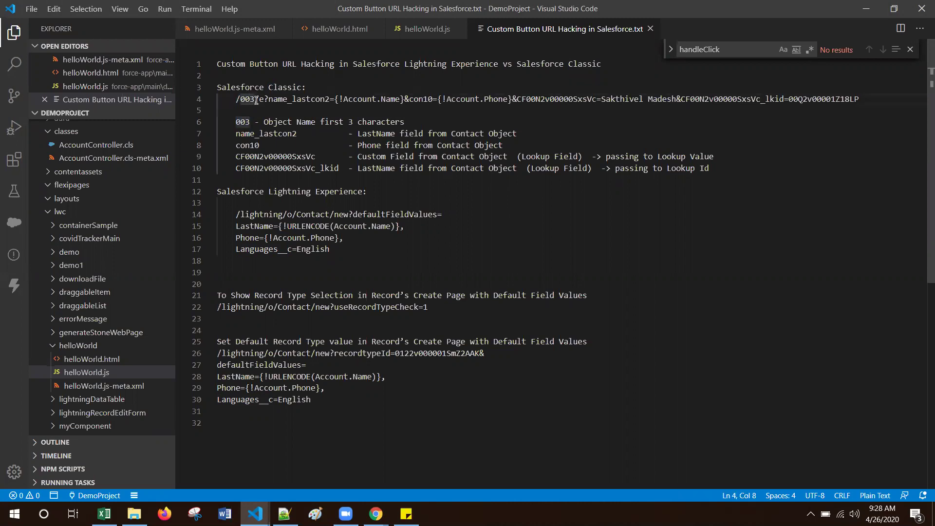
pyautogui.moveTo(256, 101); pyautogui.dragTo(242, 99)
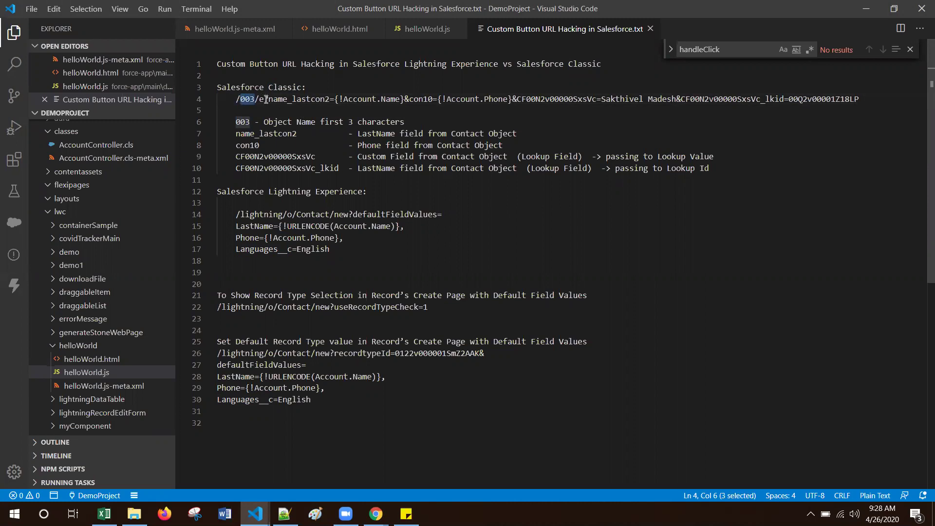
# - Examine the name_lastcon2, con10 and CF00N2v00000SxsVc field parameters in the Salesforce Classic URL
pyautogui.doubleClick(295, 99)
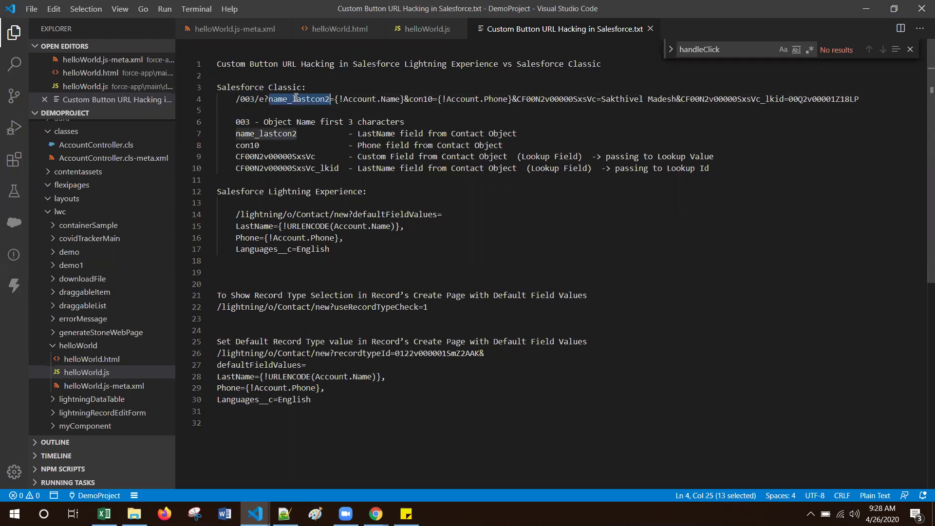
pyautogui.doubleClick(427, 98)
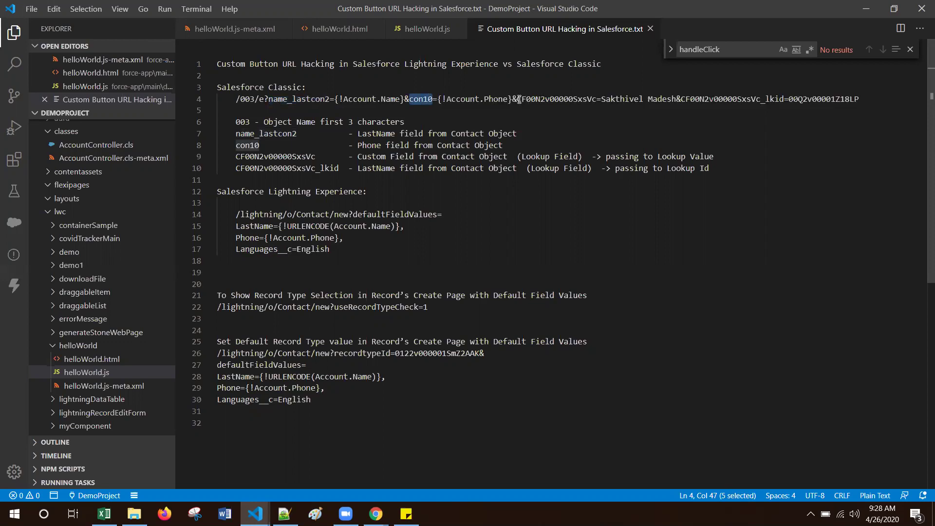
pyautogui.moveTo(525, 99); pyautogui.dragTo(597, 101)
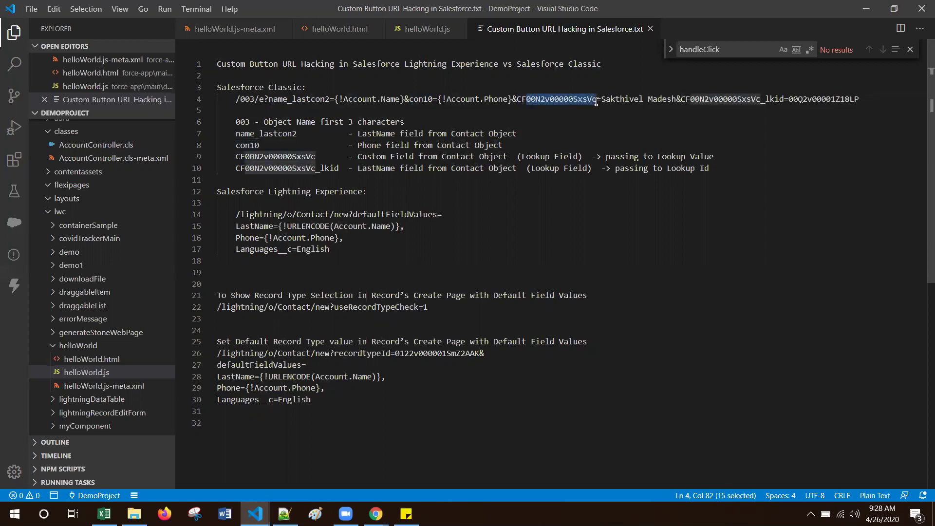
pyautogui.click(527, 99)
pyautogui.moveTo(526, 99); pyautogui.dragTo(520, 99)
pyautogui.click(526, 99)
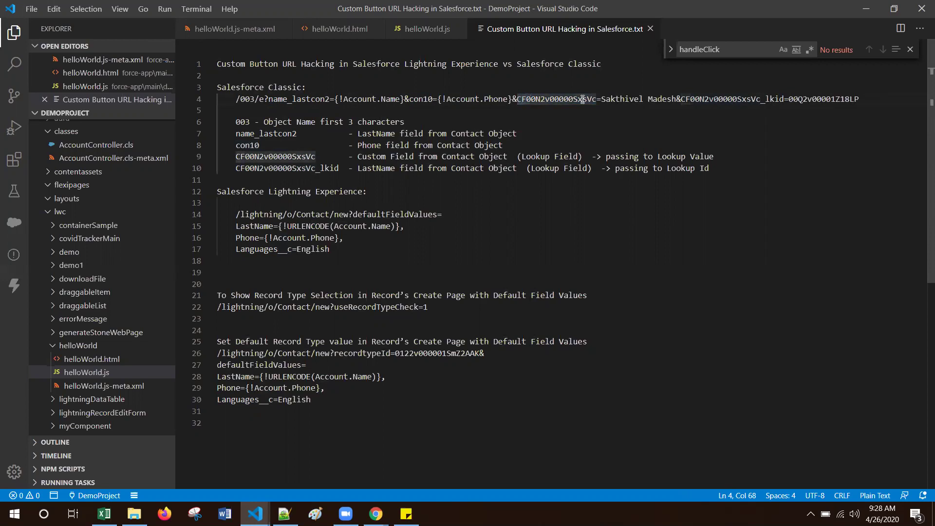
pyautogui.hotkey('shift', 'Right')
pyautogui.hotkey('shift', 'Right')
pyautogui.hotkey('shift', 'Right')
pyautogui.hotkey('shift', 'Right')
pyautogui.hotkey('shift', 'Right')
pyautogui.hotkey('shift', 'Right')
pyautogui.hotkey('shift', 'Right')
pyautogui.hotkey('shift', 'Right')
pyautogui.hotkey('shift', 'Right')
pyautogui.hotkey('shift', 'Right')
pyautogui.hotkey('shift', 'Right')
pyautogui.hotkey('shift', 'Right')
pyautogui.hotkey('shift', 'Right')
pyautogui.hotkey('shift', 'Right')
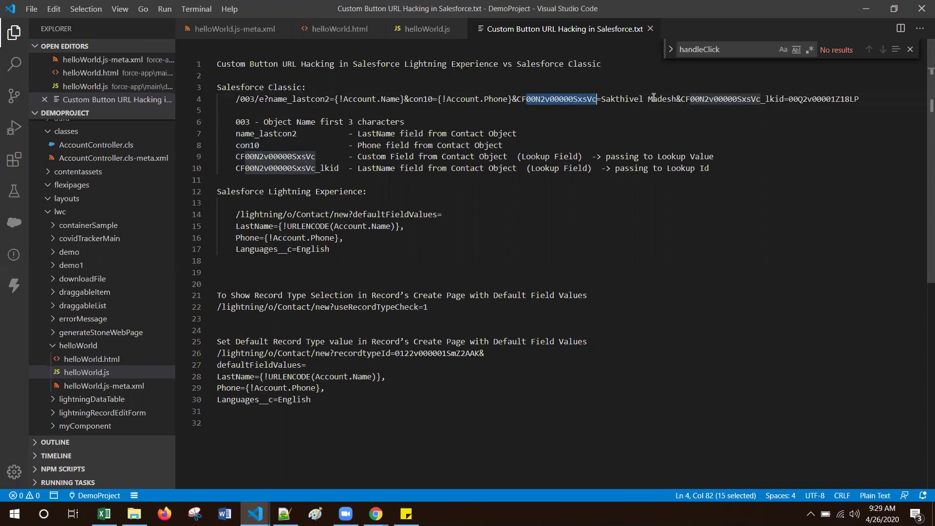
# - Highlight the lookup name value passed to the custom field in the Salesforce Classic URL
pyautogui.press('Right')
pyautogui.press('Right')
pyautogui.hotkey('shift', 'Right')
pyautogui.hotkey('shift', 'Right')
pyautogui.hotkey('shift', 'Right')
pyautogui.hotkey('shift', 'Right')
pyautogui.hotkey('shift', 'Right')
pyautogui.hotkey('shift', 'Right')
pyautogui.hotkey('shift', 'Right')
pyautogui.hotkey('shift', 'Right')
pyautogui.hotkey('shift', 'Right')
pyautogui.hotkey('shift', 'Right')
pyautogui.hotkey('shift', 'Right')
pyautogui.hotkey('shift', 'Right')
pyautogui.hotkey('shift', 'Right')
pyautogui.hotkey('shift', 'Right')
pyautogui.hotkey('shift', 'Right')
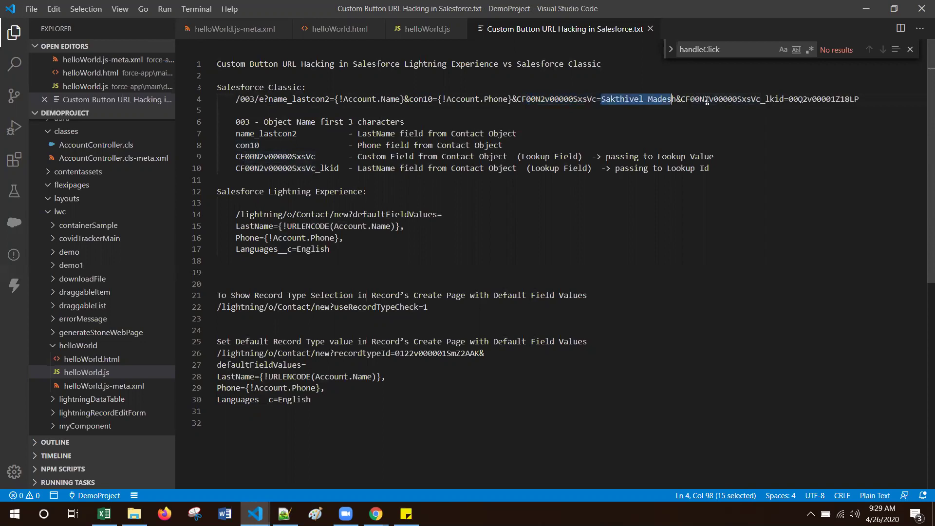
# - Examine the CF00N2v00000SxsVc_lkid parameter and its lkid suffix in the Salesforce Classic URL
pyautogui.click(682, 99)
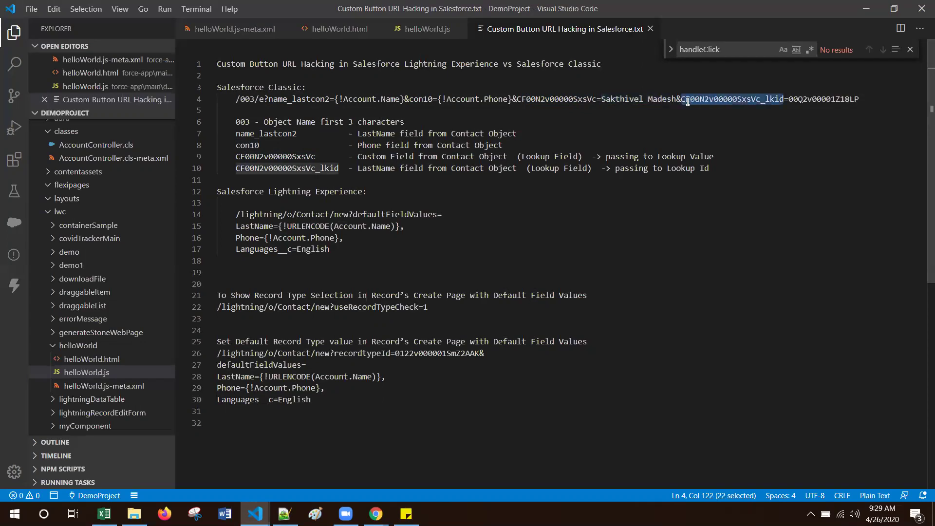
pyautogui.hotkey('shift', 'Right')
pyautogui.click(694, 99)
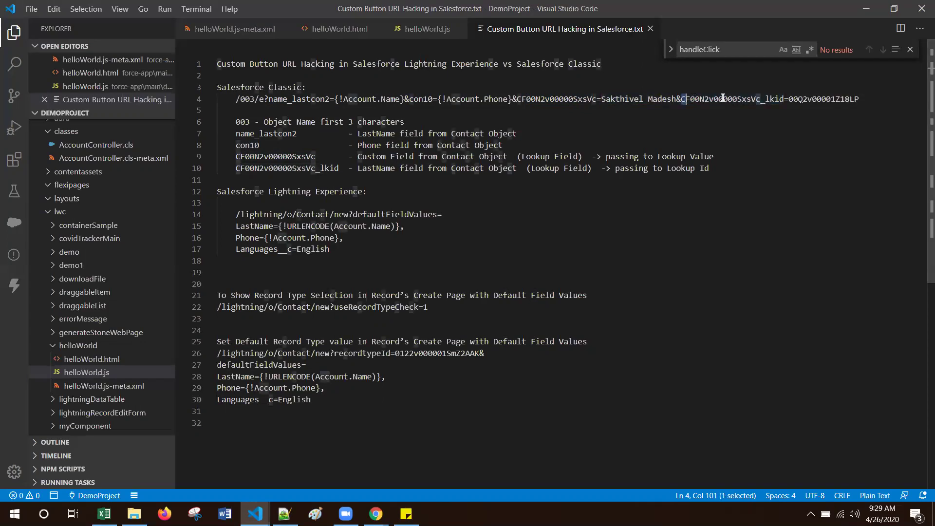
pyautogui.keyDown('shift'); pyautogui.click(761, 98); pyautogui.keyUp('shift')
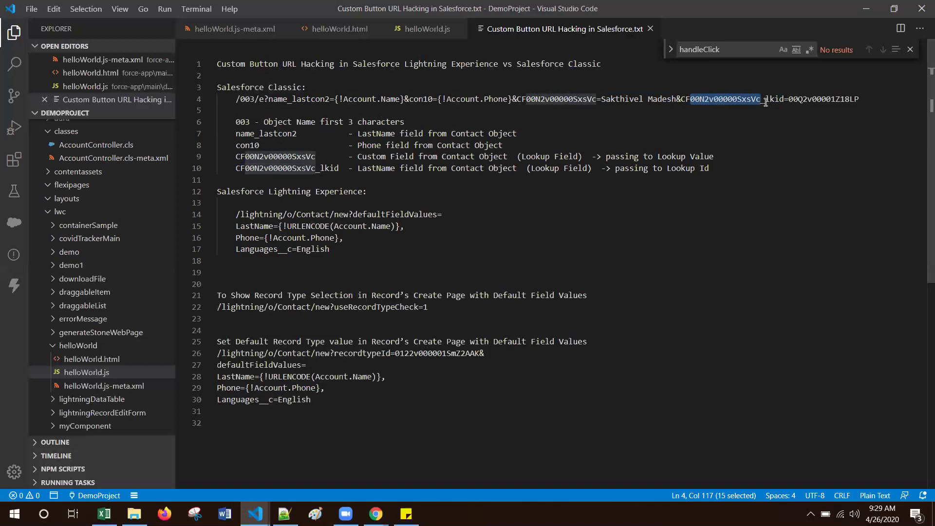
pyautogui.moveTo(784, 99); pyautogui.dragTo(766, 98)
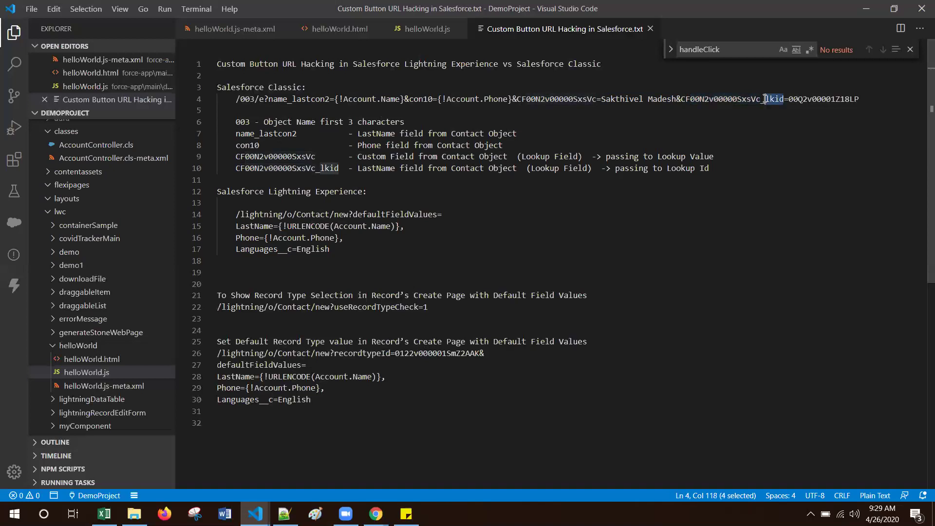
pyautogui.doubleClick(697, 99)
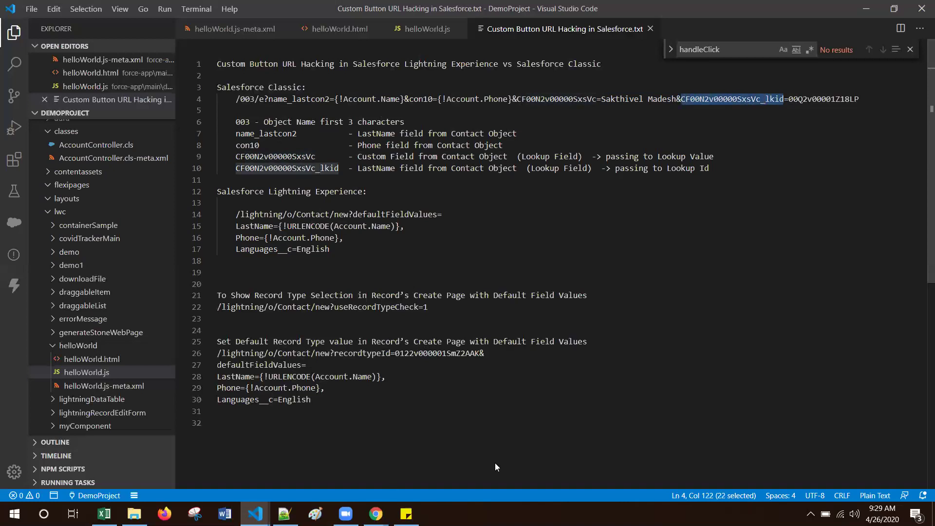
# - Switch to Chrome, inspect the contact form's Last Name field ID and compare it with the name_lastcon2={!Account.Name} part of the custom button's URL
pyautogui.click(512, 461)
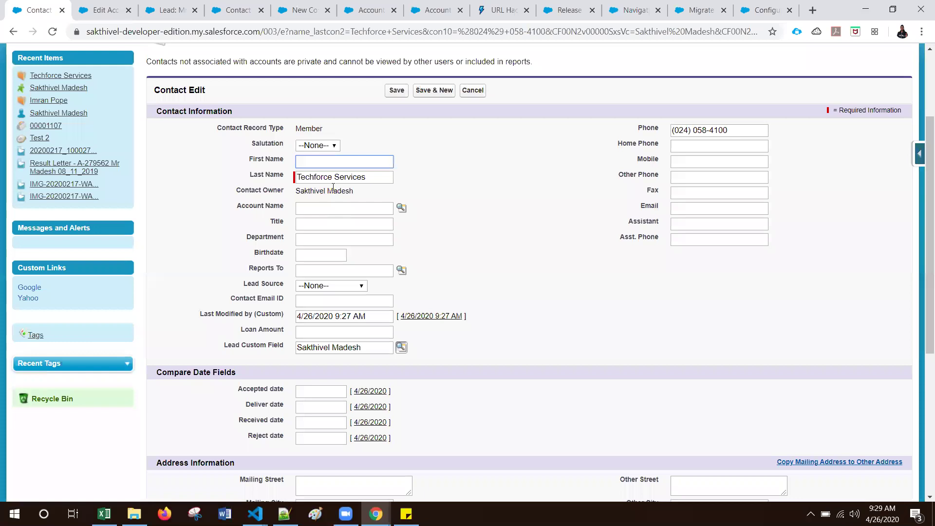
pyautogui.click(367, 177)
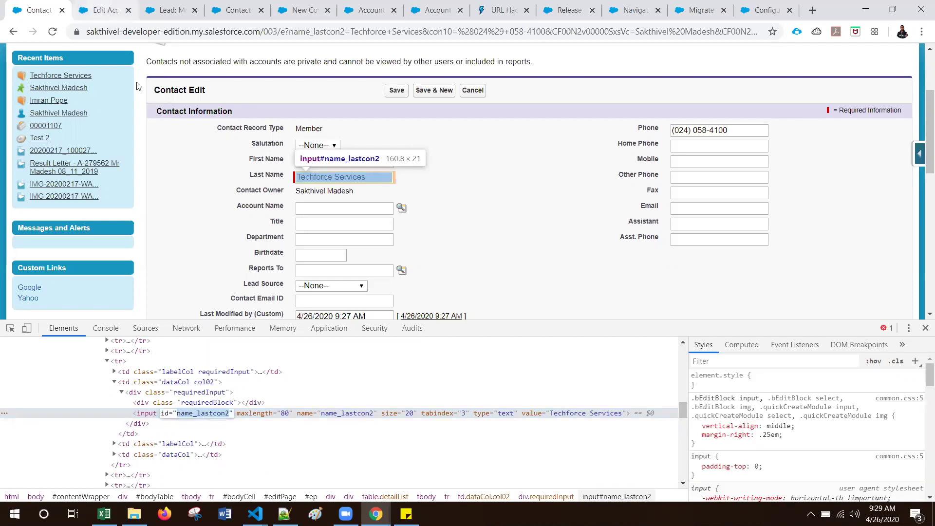
pyautogui.hotkey('ctrl', 'Tab')
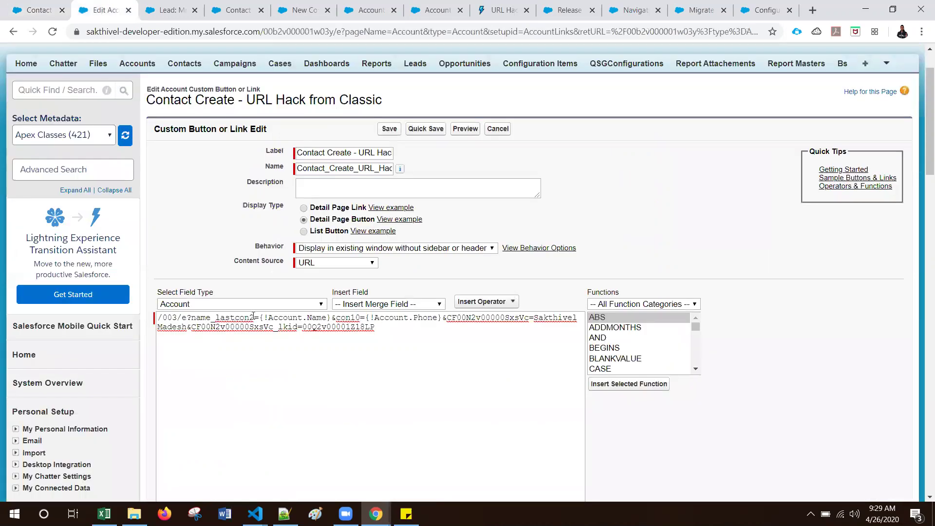
pyautogui.doubleClick(255, 318)
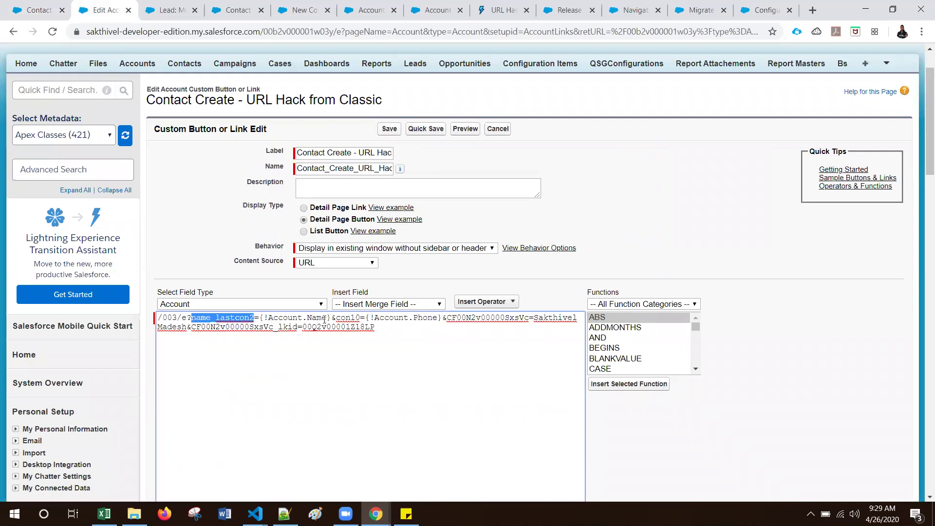
pyautogui.moveTo(322, 318); pyautogui.dragTo(259, 318)
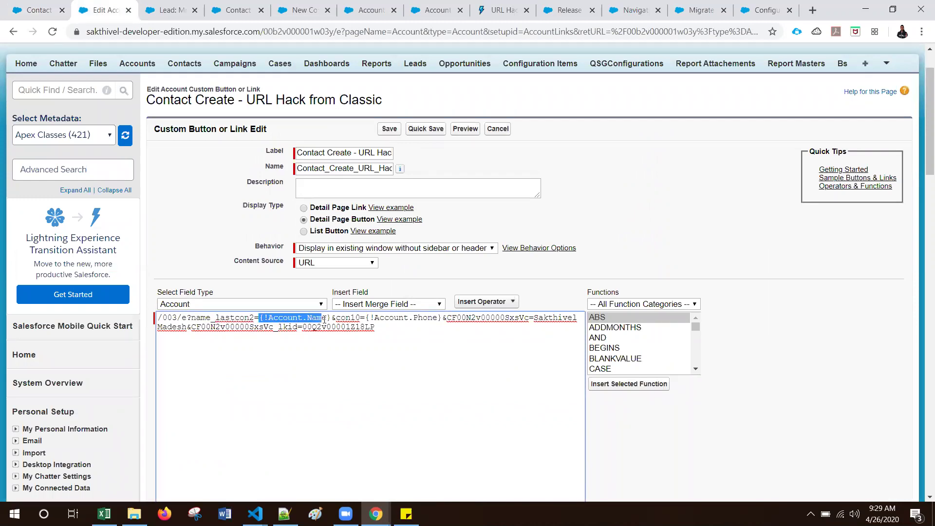
# - Inspect the Phone field on the new contact form and highlight its element ID in the page source
pyautogui.click(41, 10)
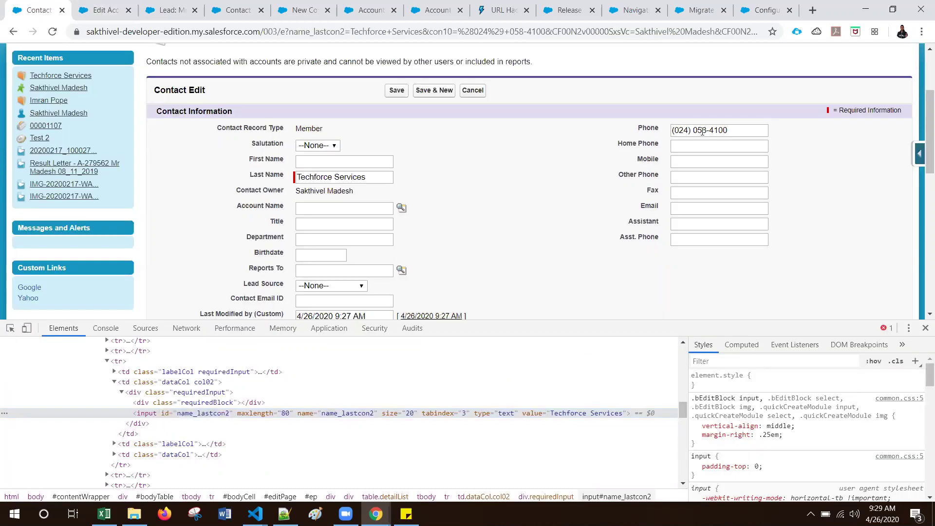
pyautogui.rightClick(702, 131)
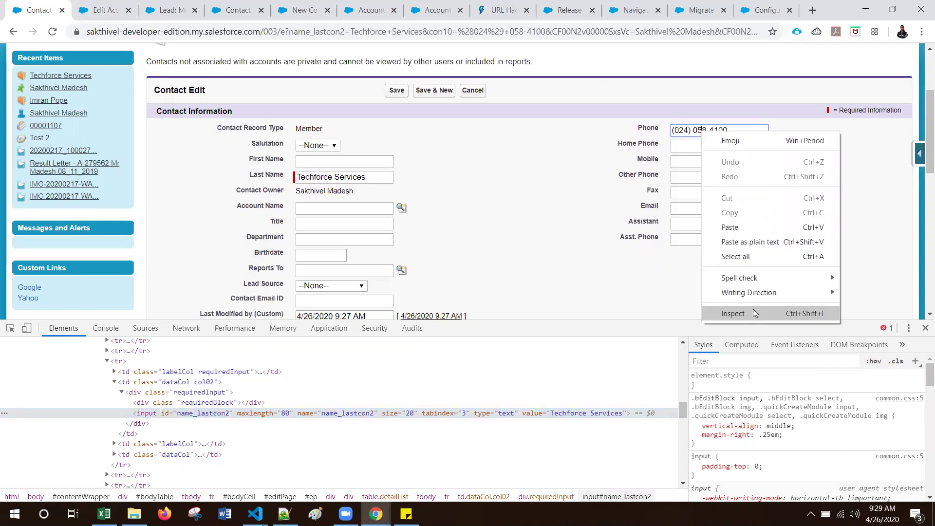
pyautogui.click(755, 313)
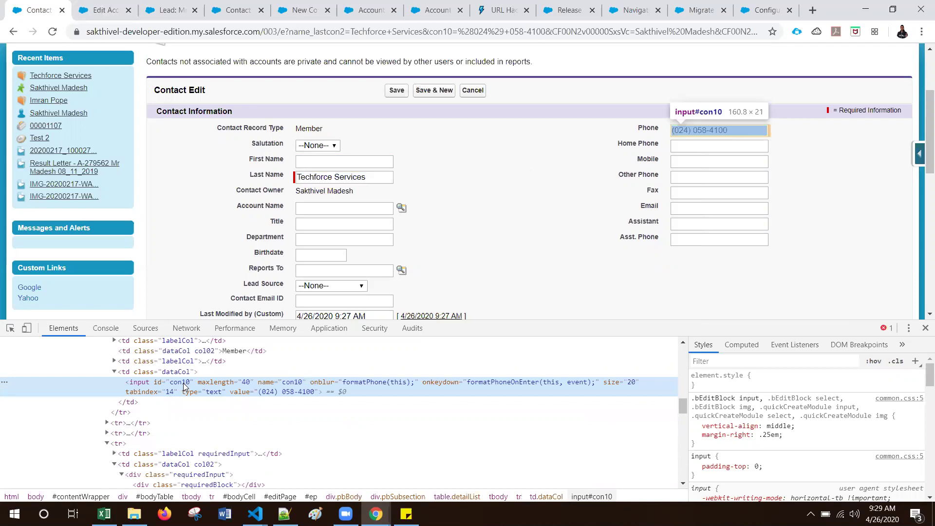
pyautogui.doubleClick(183, 383)
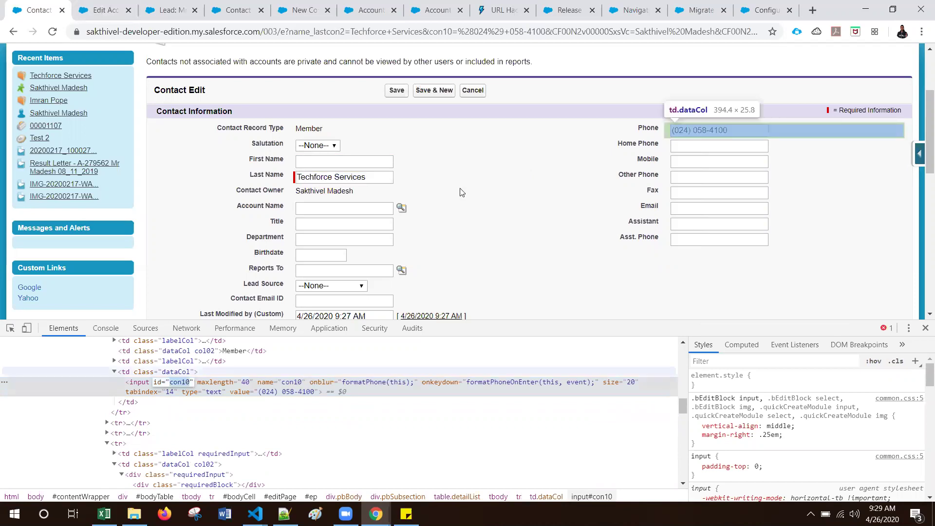
# - Inspect the Lead Custom Field lookup on the new contact form and highlight its element ID in the page source
pyautogui.scroll(-2, 462, 192)
pyautogui.click(344, 226)
pyautogui.rightClick(347, 226)
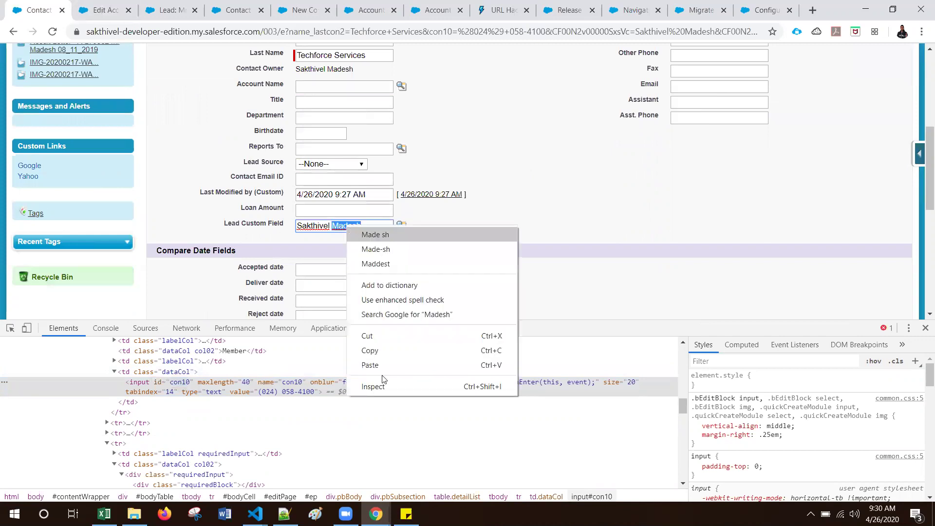
pyautogui.click(383, 395)
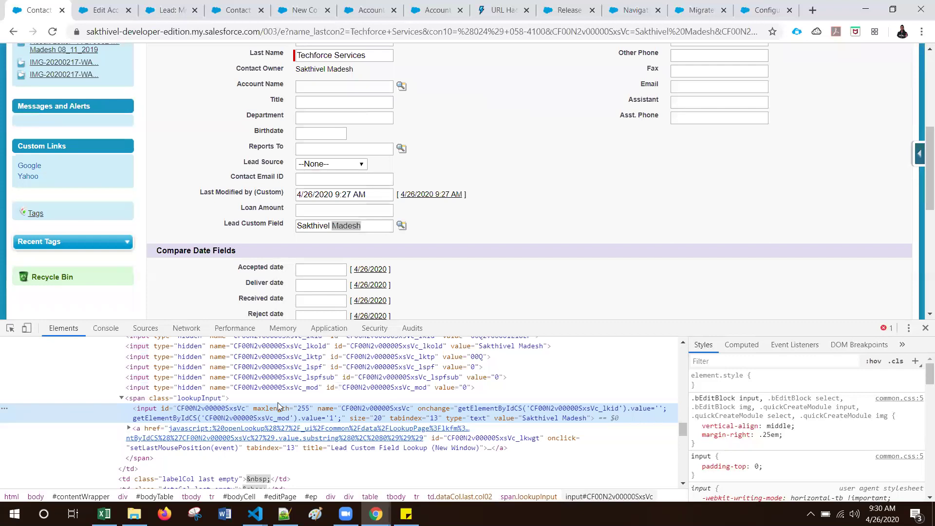
pyautogui.doubleClick(211, 411)
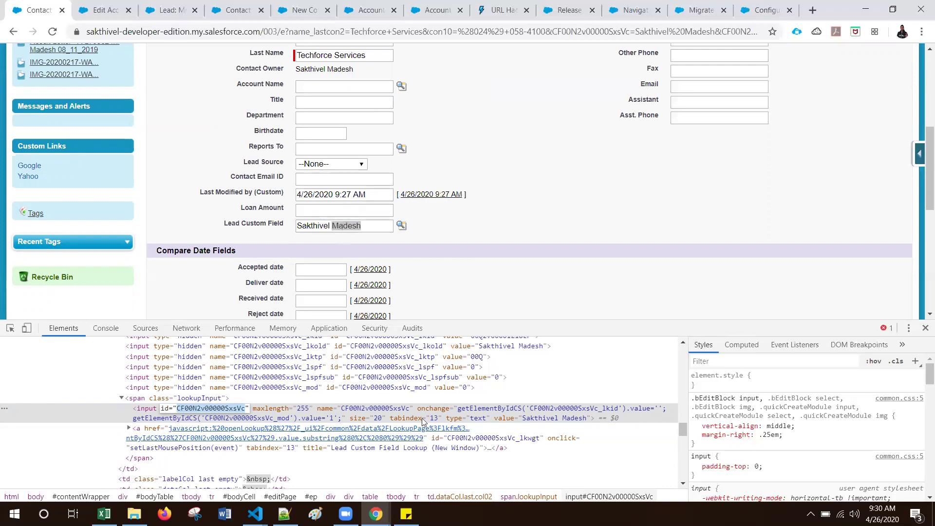
# - Highlight the CF00N2v00000SxsVc_lkid identifier in the onchange attribute of the Lead Custom Field input
pyautogui.doubleClick(552, 413)
pyautogui.click(288, 418)
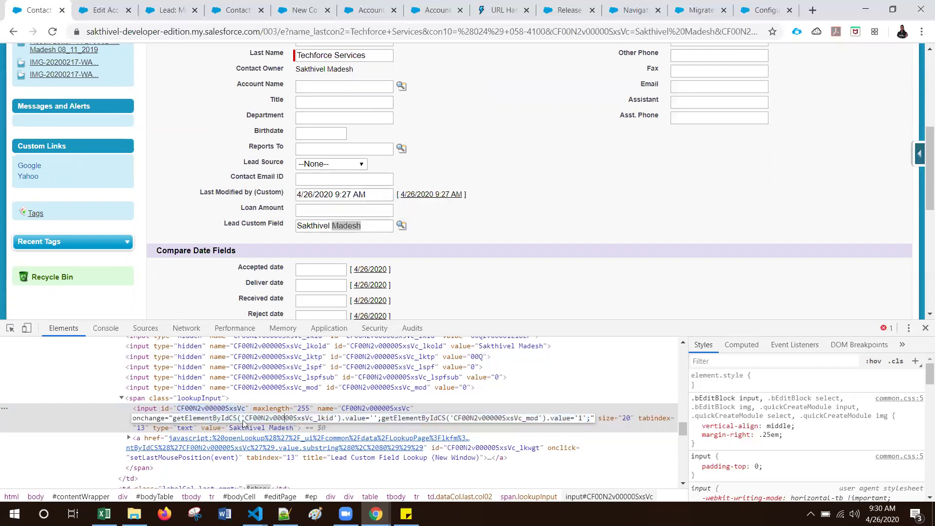
pyautogui.doubleClick(327, 419)
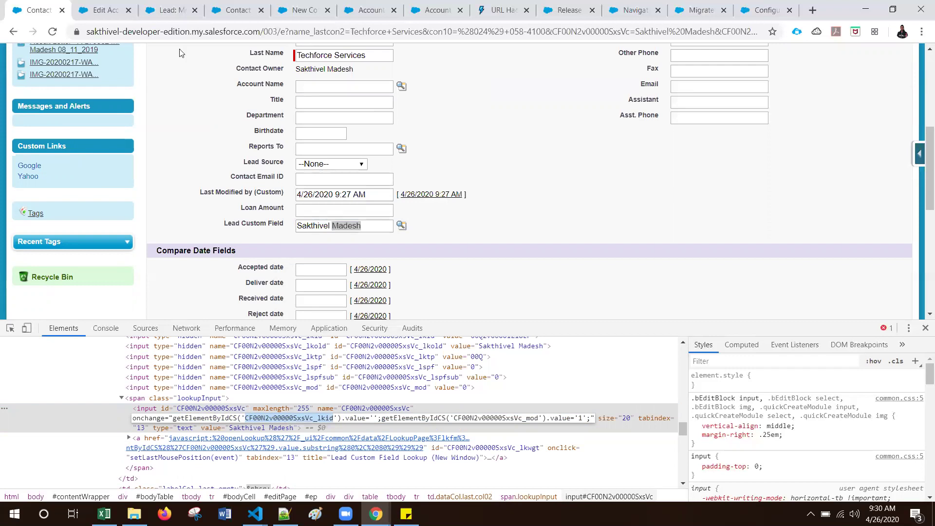
# - Compare the name on the lead record with the lookup value passed to CF00N2v00000SxsVc in the Classic custom button's URL
pyautogui.click(172, 11)
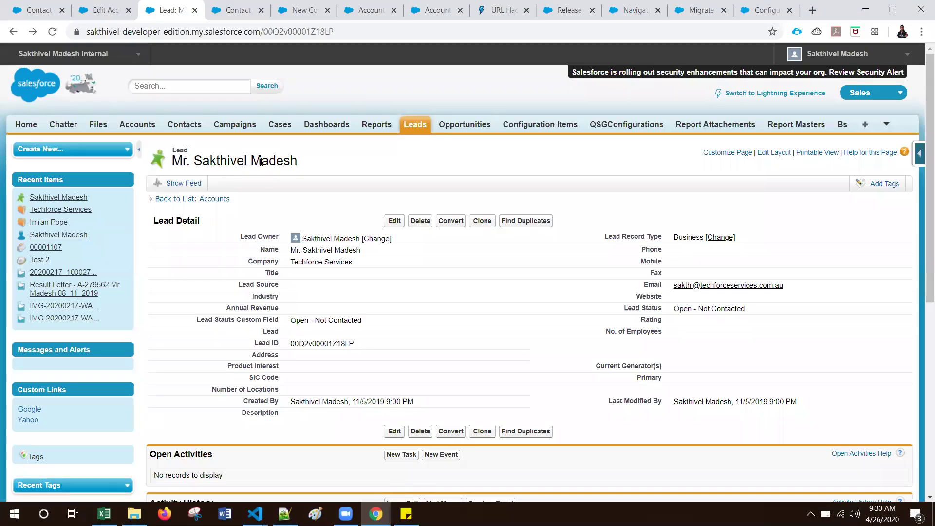
pyautogui.tripleClick(276, 162)
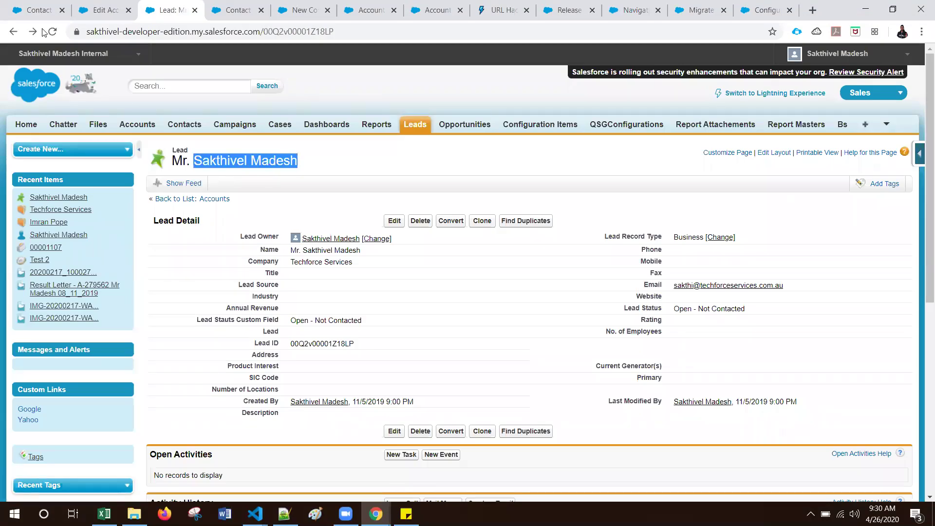
pyautogui.click(100, 10)
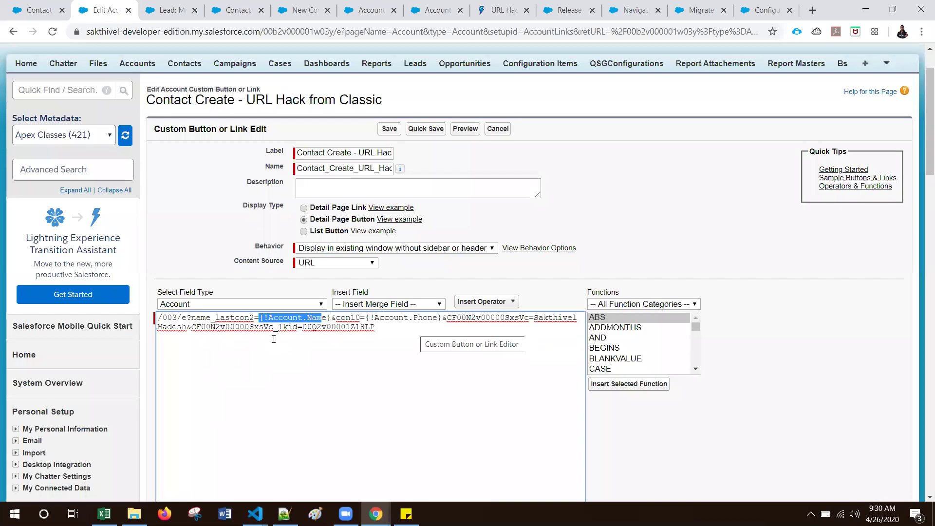
pyautogui.press('Right')
pyautogui.press('Right')
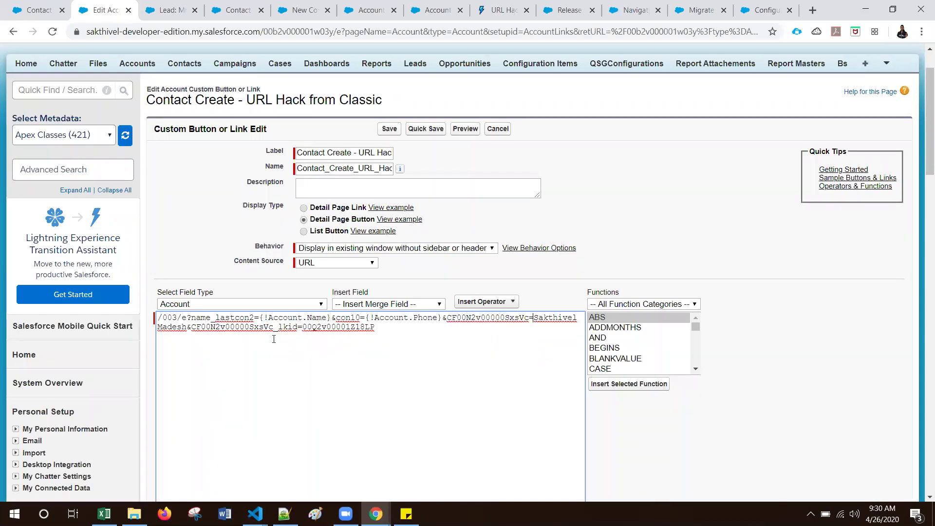
pyautogui.keyDown('shift'); pyautogui.click(184, 328); pyautogui.keyUp('shift')
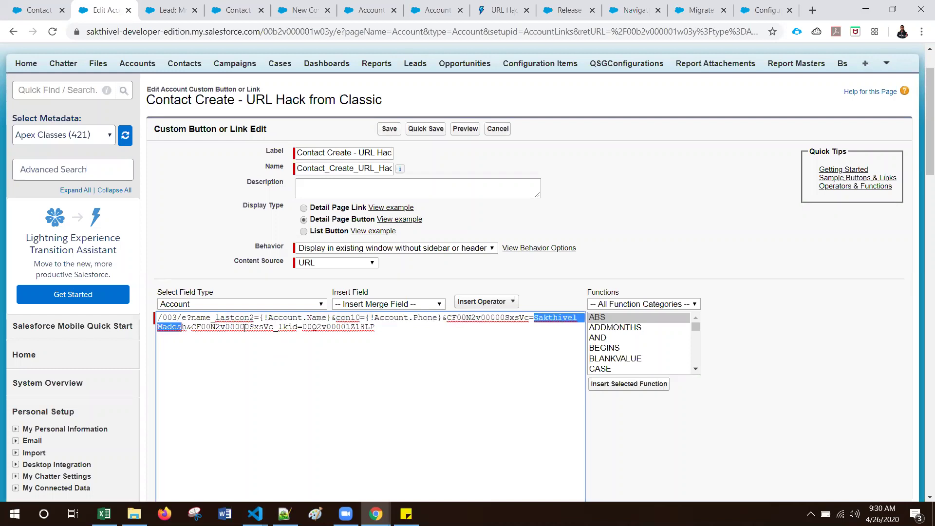
# - Compare the value of the lkid parameter in the custom button's URL with the record ID in the lead page's address
pyautogui.doubleClick(331, 327)
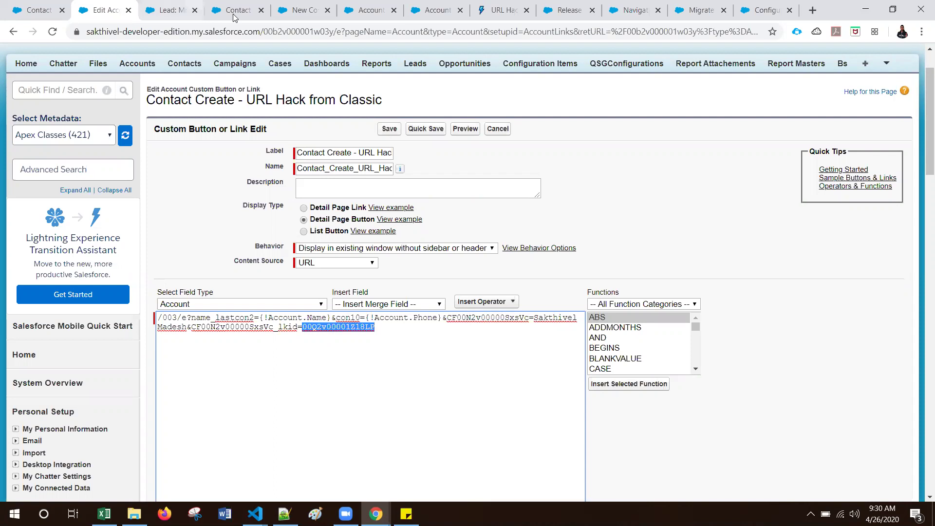
pyautogui.hotkey('ctrl', 'Tab')
pyautogui.doubleClick(292, 33)
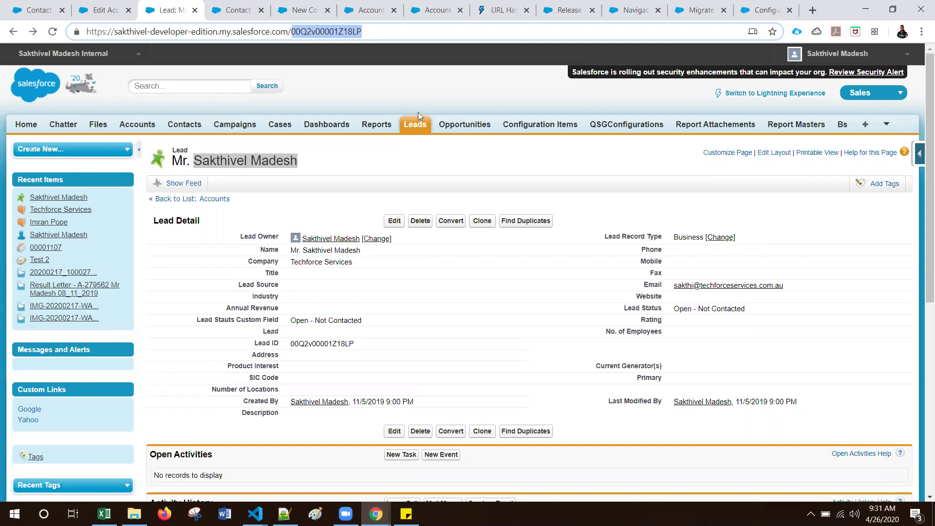
pyautogui.click(429, 96)
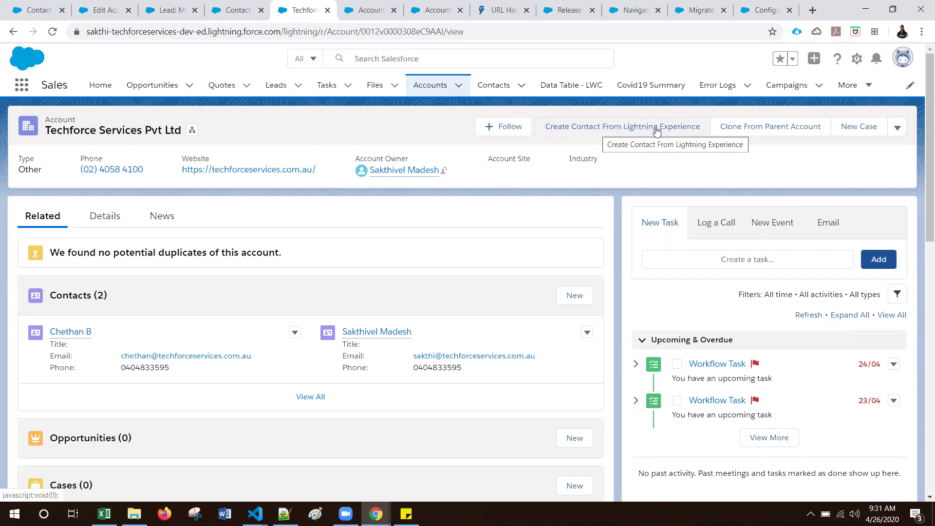
# - Run Create Contact From Lightning Experience on the Techforce Services Pvt Ltd account and review the prefilled fields through to Additional Information
pyautogui.click(624, 130)
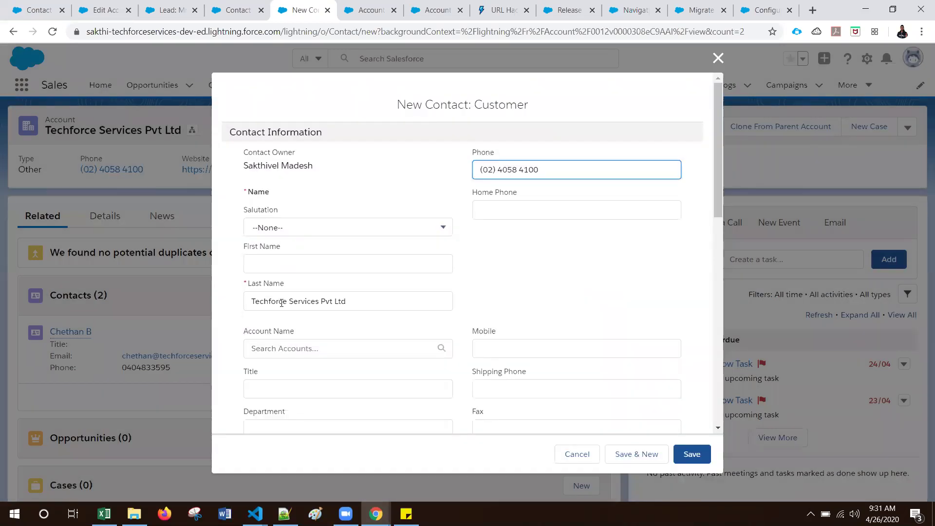
pyautogui.click(281, 307)
pyautogui.scroll(-3, 281, 307)
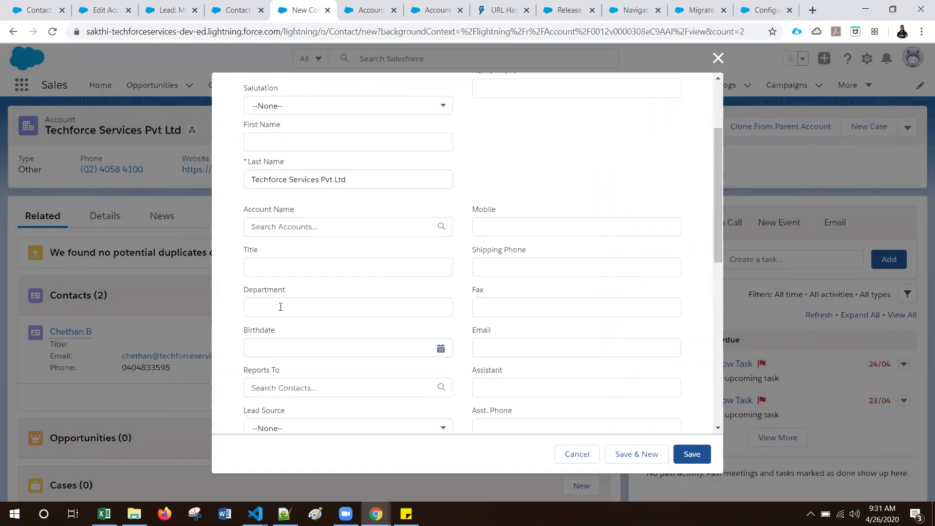
pyautogui.scroll(-5, 281, 307)
pyautogui.scroll(-6, 281, 309)
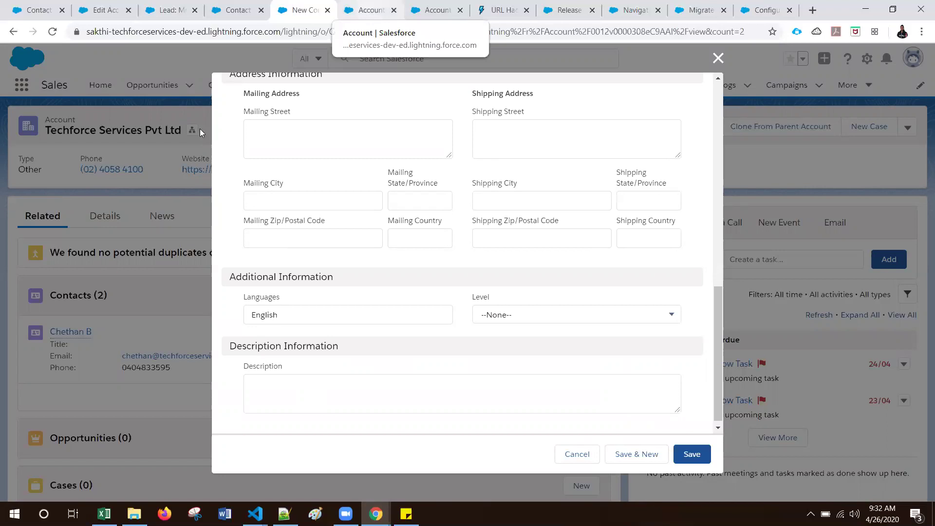
# - Bring up the edit page of the Create Contact From Lightning Experience button and highlight "lightning" in its URL
pyautogui.click(369, 14)
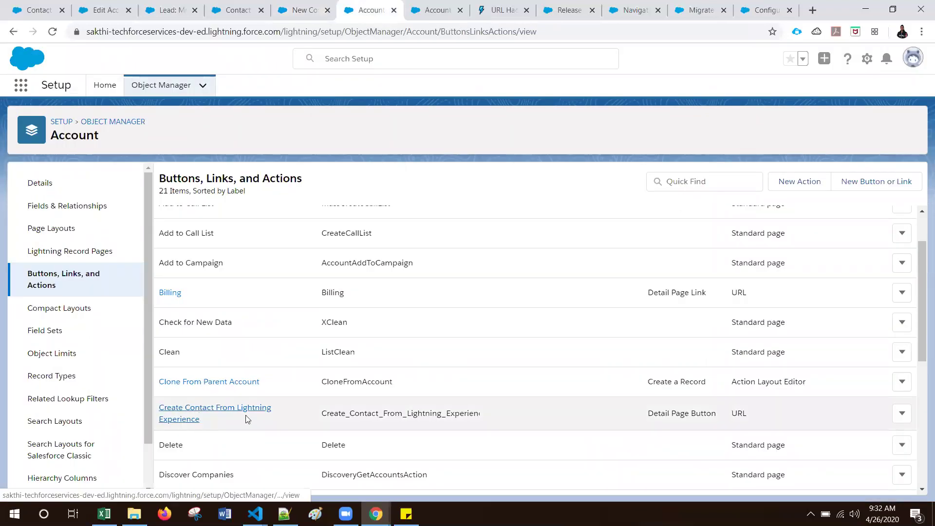
pyautogui.click(431, 11)
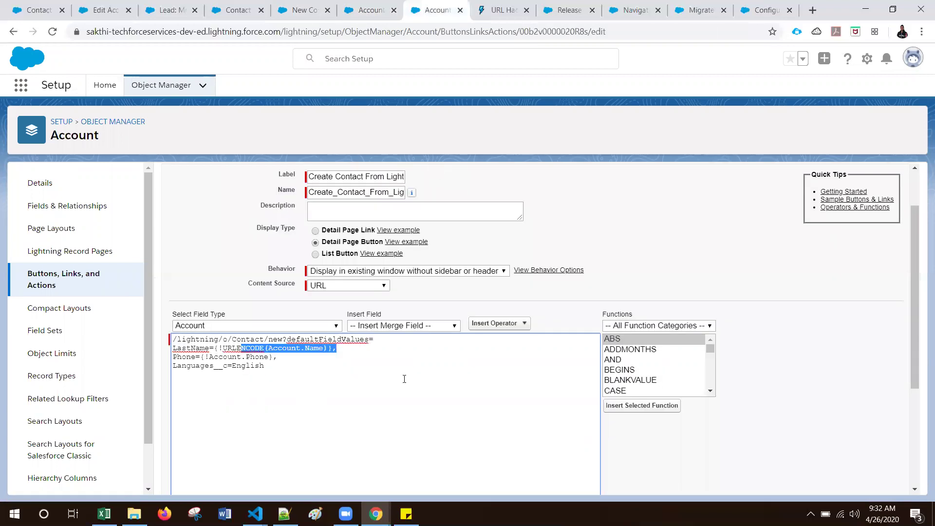
pyautogui.scroll(2, 302, 436)
pyautogui.click(202, 406)
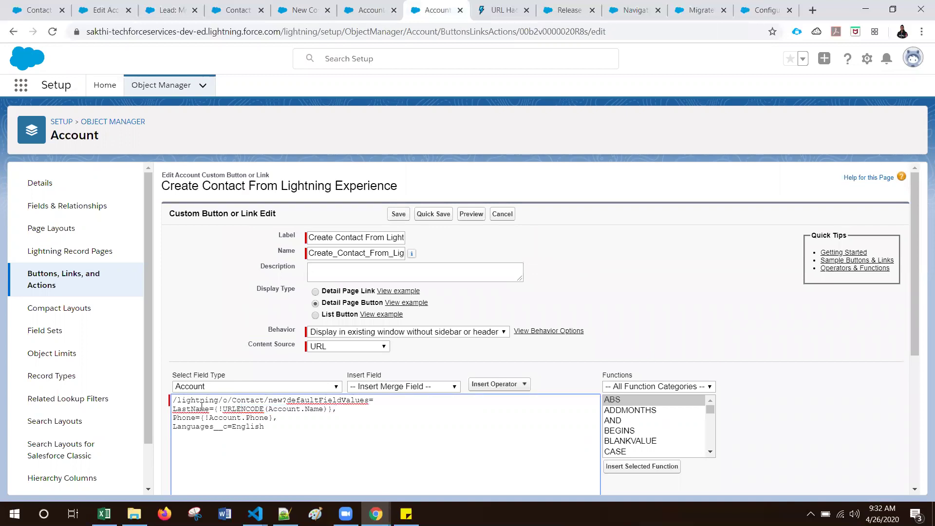
pyautogui.doubleClick(205, 400)
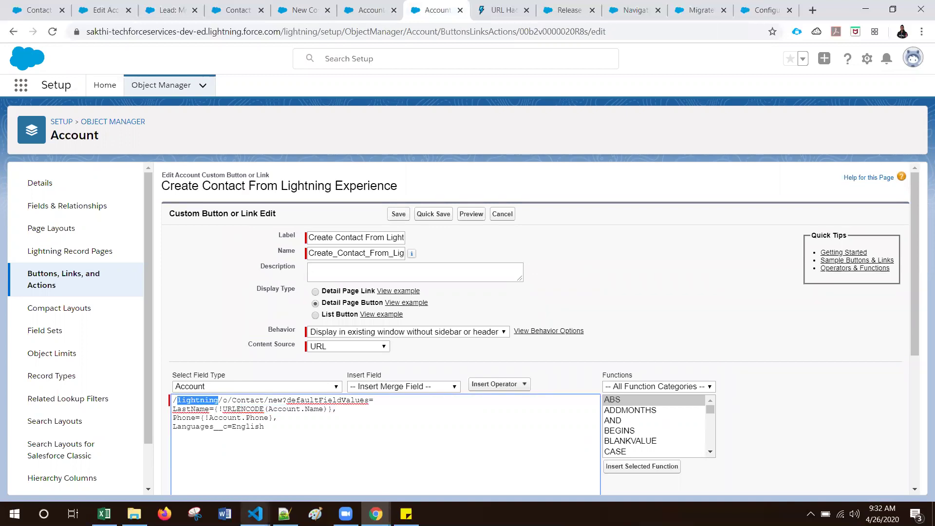
# - Switch to Visual Studio Code and highlight the Salesforce Lightning Experience heading and the /lightning/o part of its URL
pyautogui.moveTo(255, 514)
pyautogui.click(391, 459)
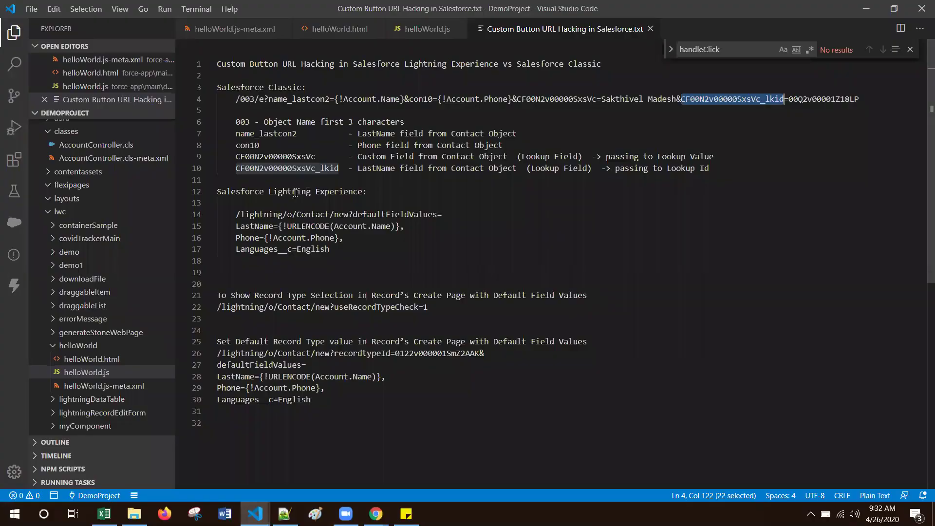
pyautogui.tripleClick(295, 191)
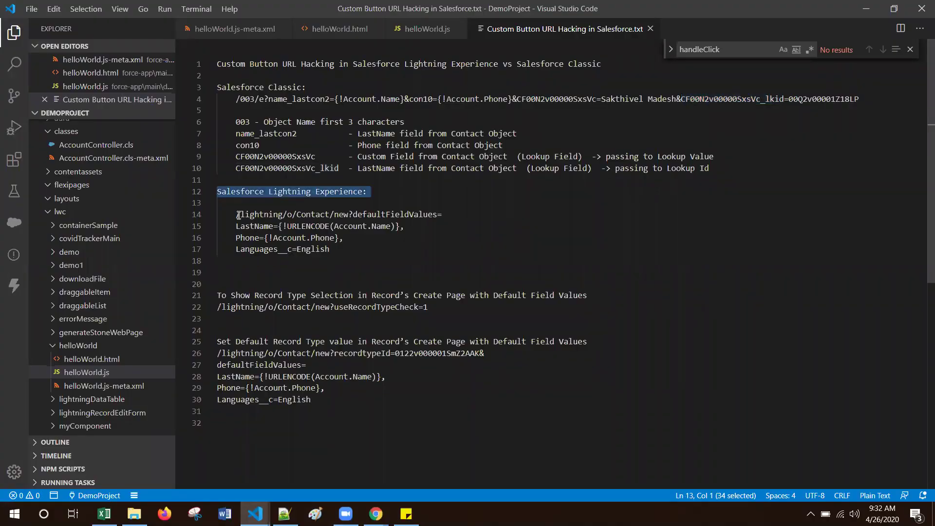
pyautogui.moveTo(236, 213); pyautogui.dragTo(293, 214)
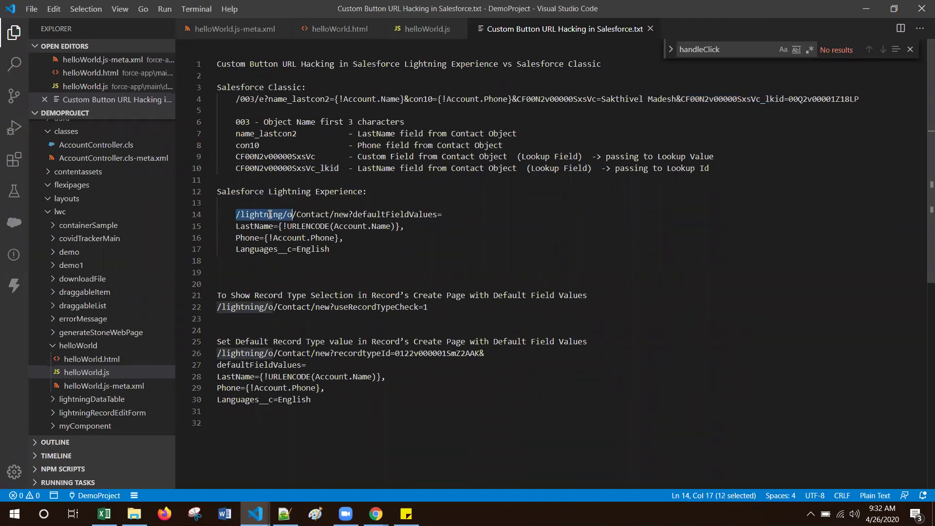
pyautogui.doubleClick(270, 215)
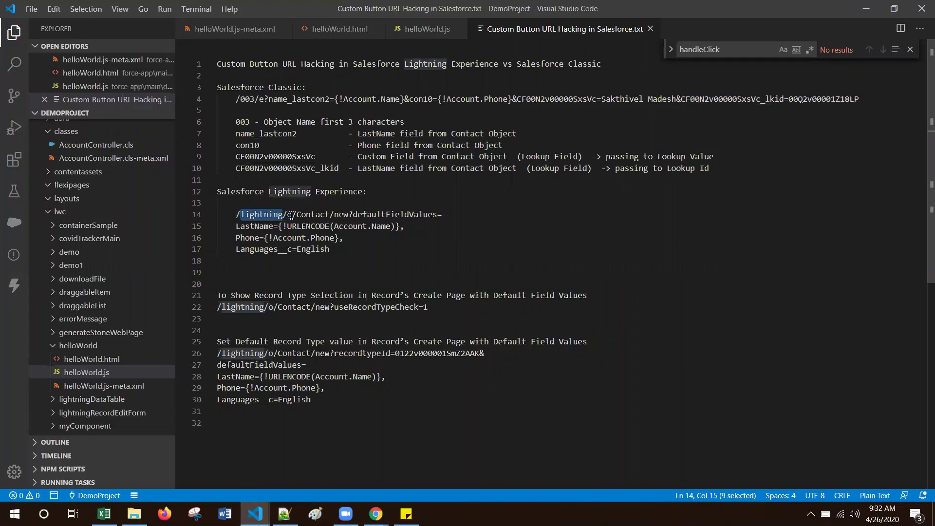
pyautogui.press('Right')
pyautogui.press('Right')
pyautogui.hotkey('shift', 'Right')
# - Highlight the Contact, new and defaultFieldValues parts of the Lightning Experience URL in the notes
pyautogui.click(313, 214)
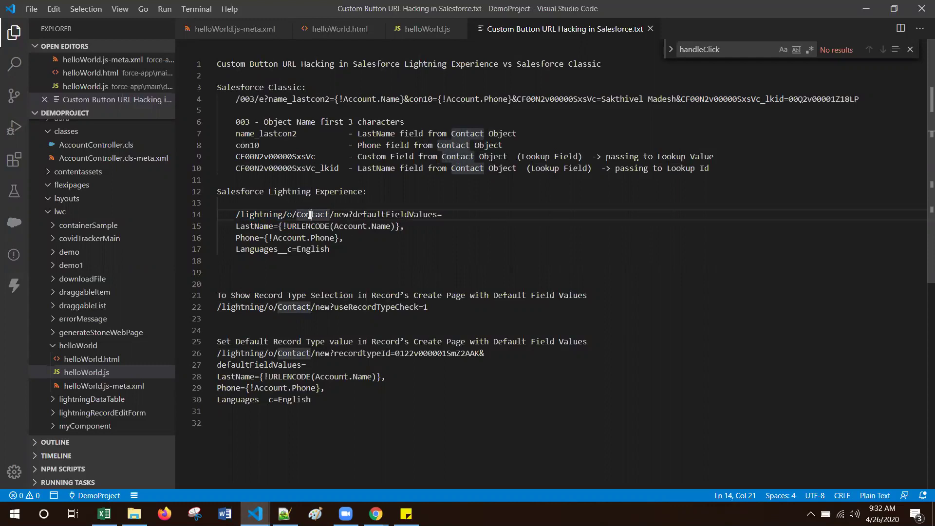
pyautogui.doubleClick(310, 214)
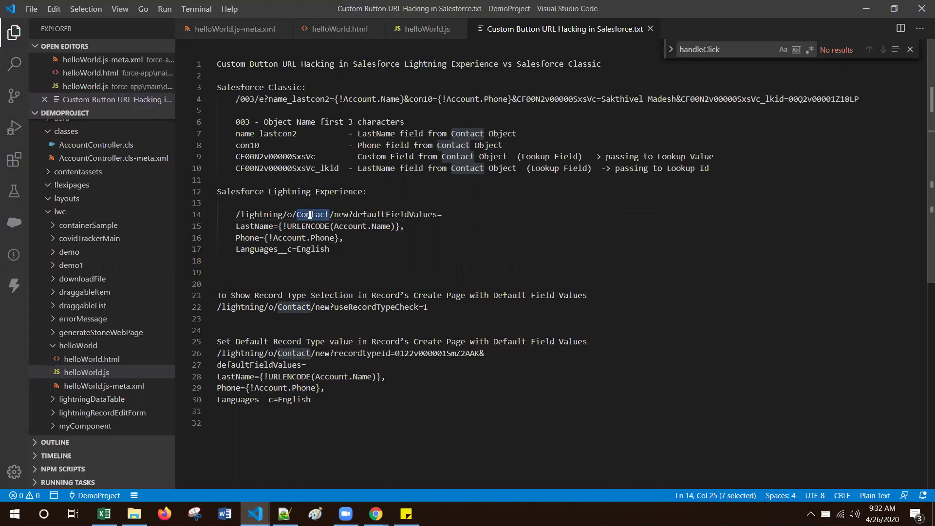
pyautogui.doubleClick(342, 215)
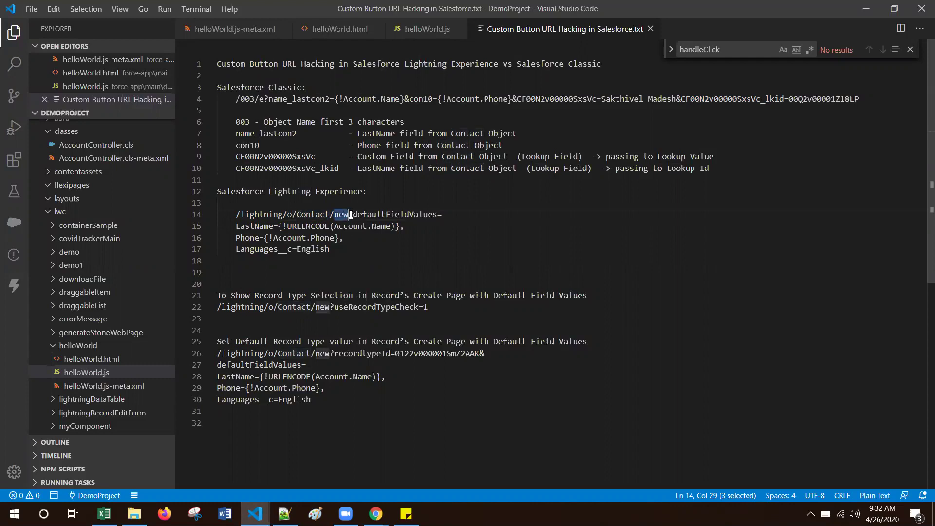
pyautogui.doubleClick(397, 215)
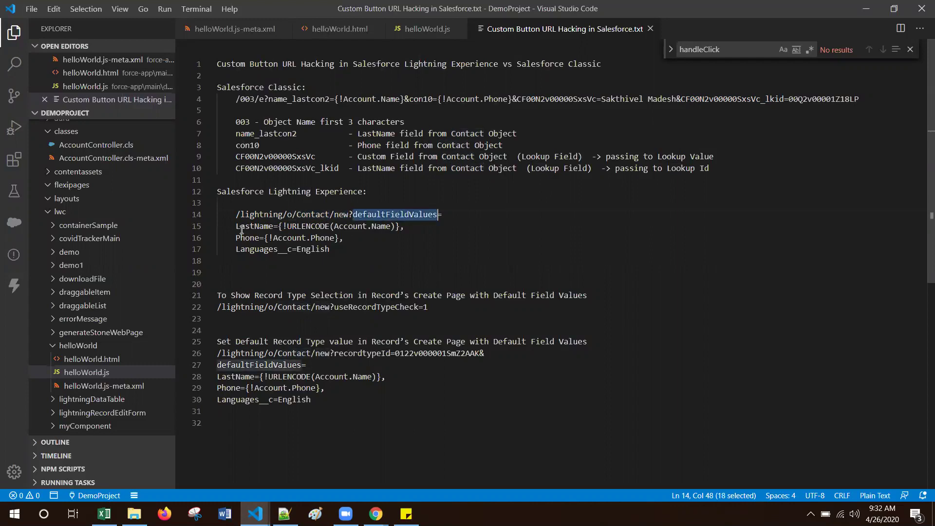
# - Examine the LastName field with its {!URLENCODE(Account.Name)} value, plus the Phone and Languages__c field names, in the Lightning URL notes
pyautogui.doubleClick(257, 227)
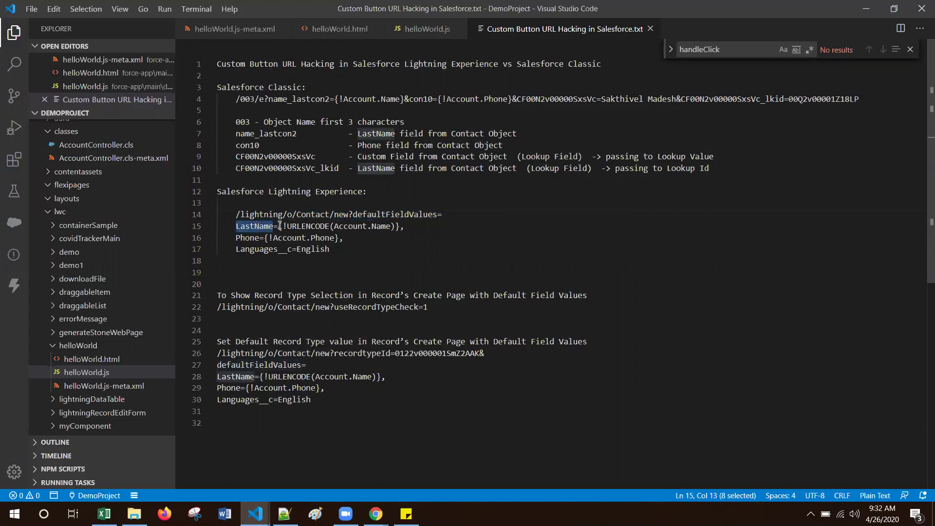
pyautogui.click(278, 226)
pyautogui.hotkey('shift', 'End')
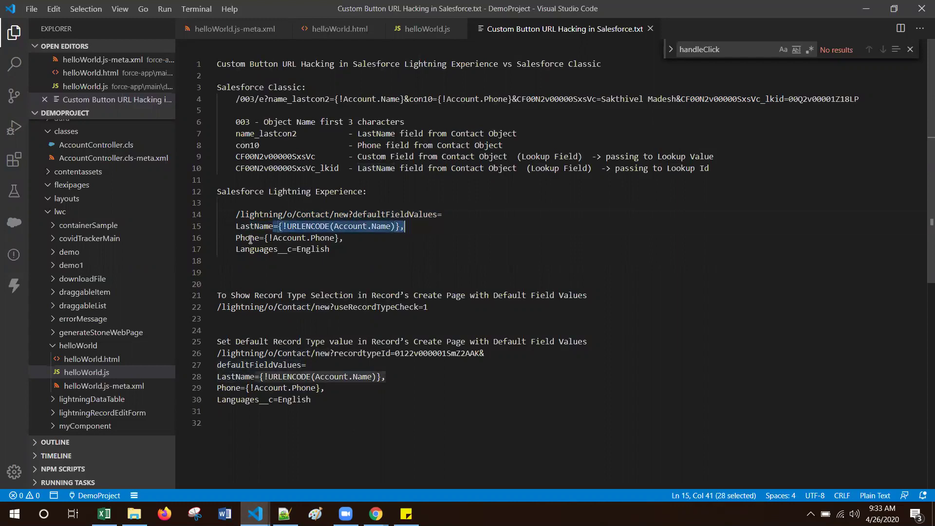
pyautogui.doubleClick(250, 239)
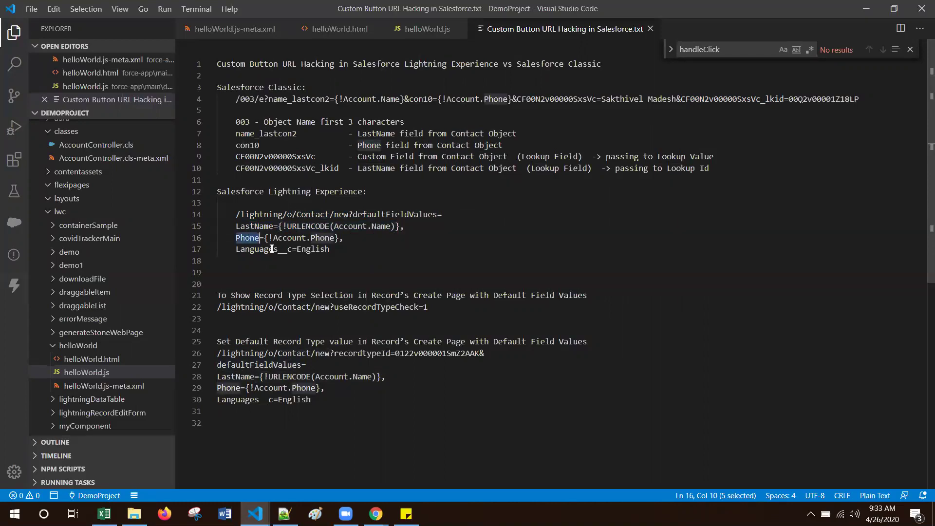
pyautogui.click(271, 249)
pyautogui.doubleClick(272, 249)
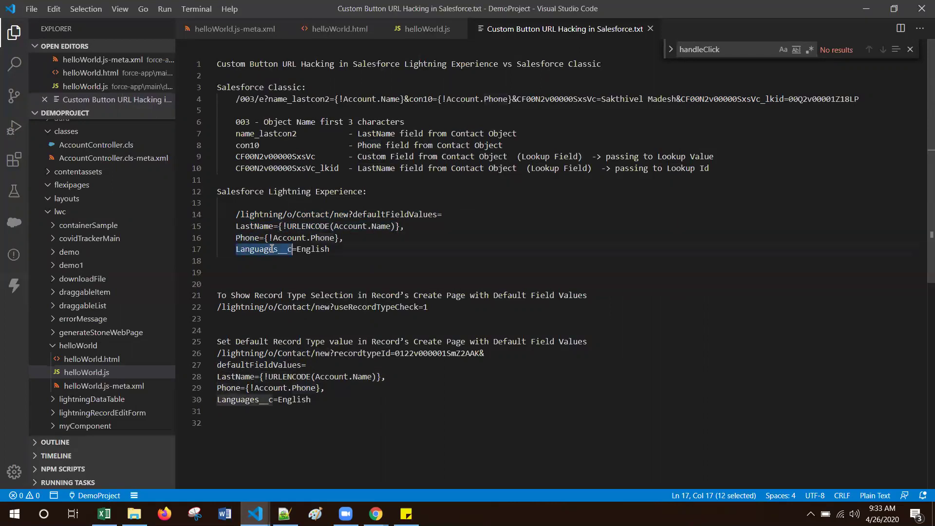
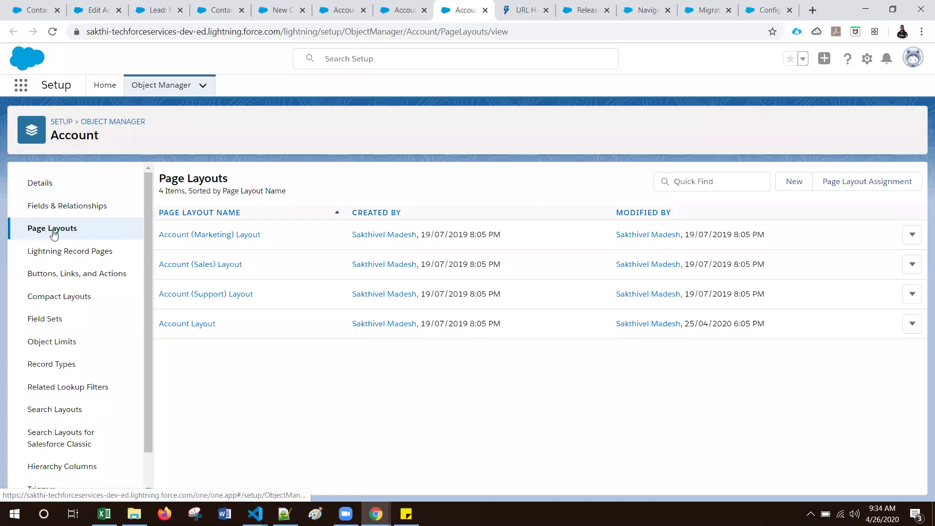
# - Open the Account Layout page layout and locate the Create Contact From Lightning Experience button among the Mobile & Lightning Actions
pyautogui.click(194, 327)
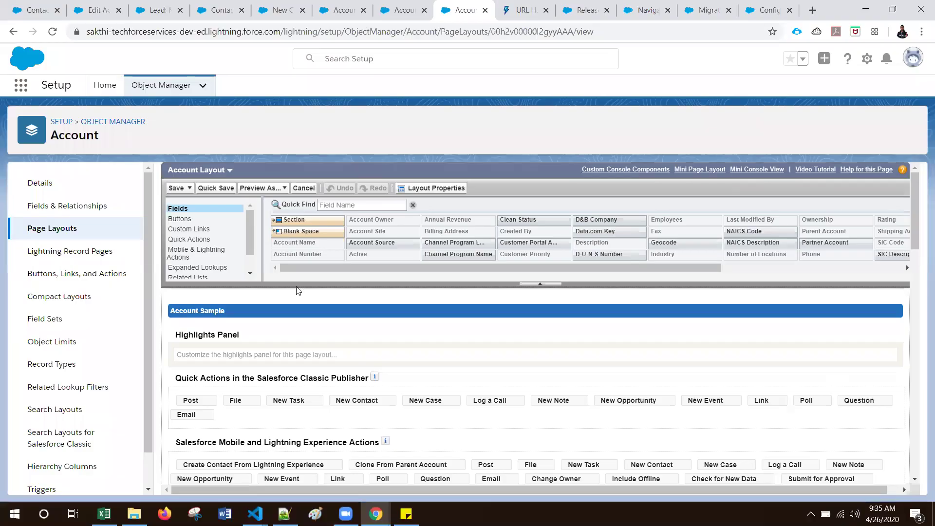
pyautogui.click(213, 254)
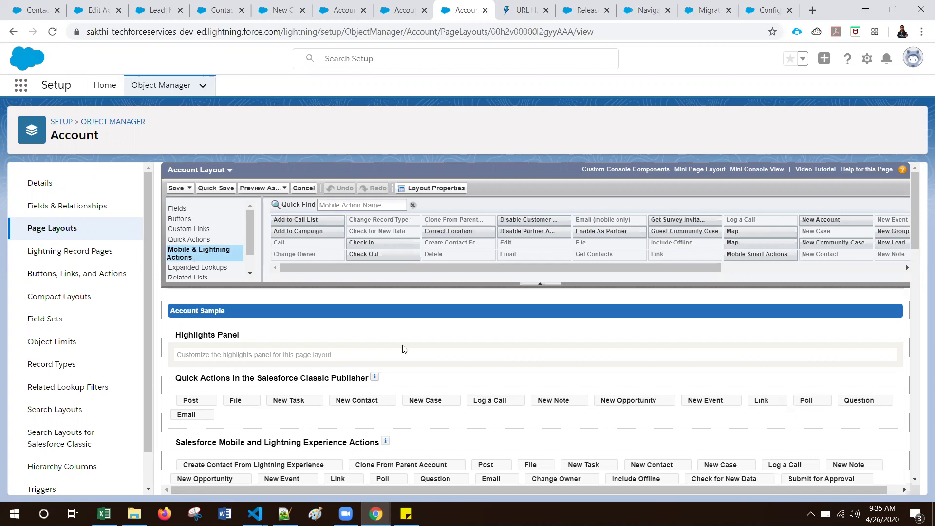
pyautogui.scroll(-2, 290, 352)
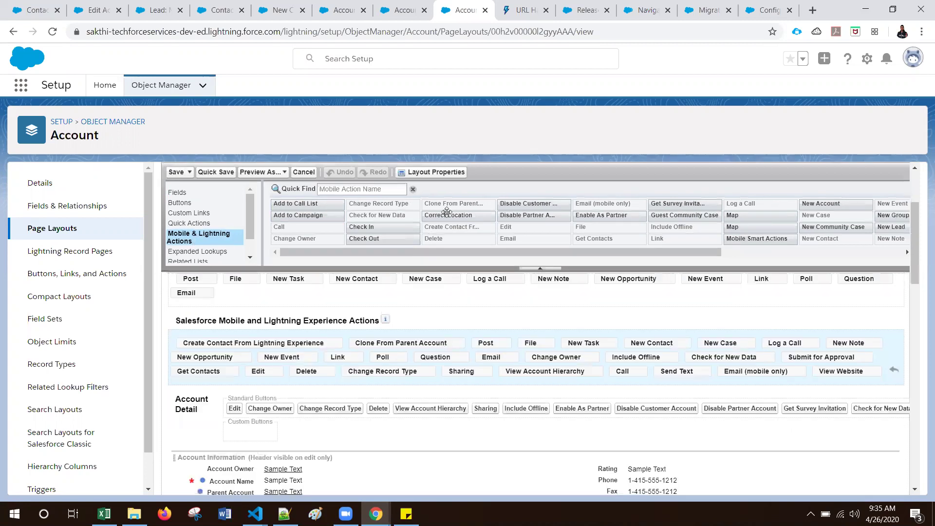
pyautogui.moveTo(447, 211); pyautogui.dragTo(451, 209)
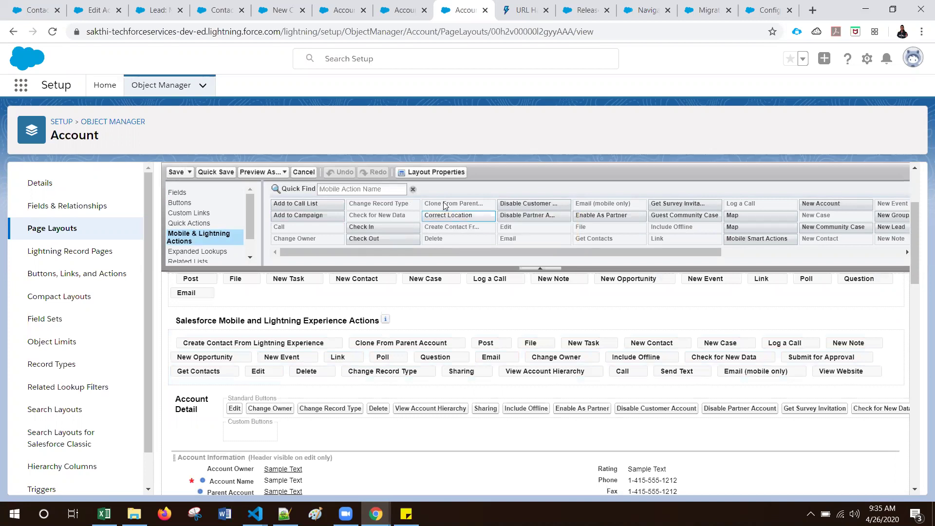
pyautogui.click(451, 230)
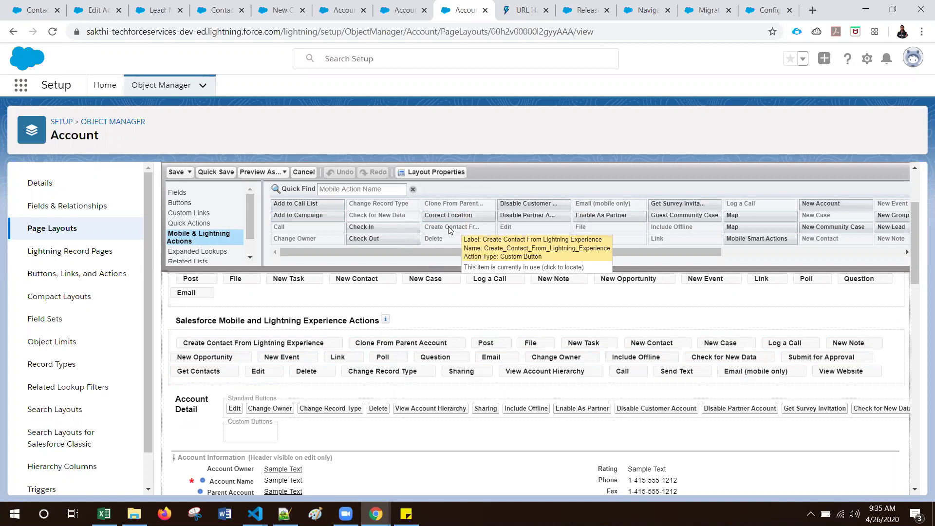
# - Examine the layout's Salesforce Mobile and Lightning Experience Actions section, then review the button's edit page and switch to the new contact page
pyautogui.click(226, 329)
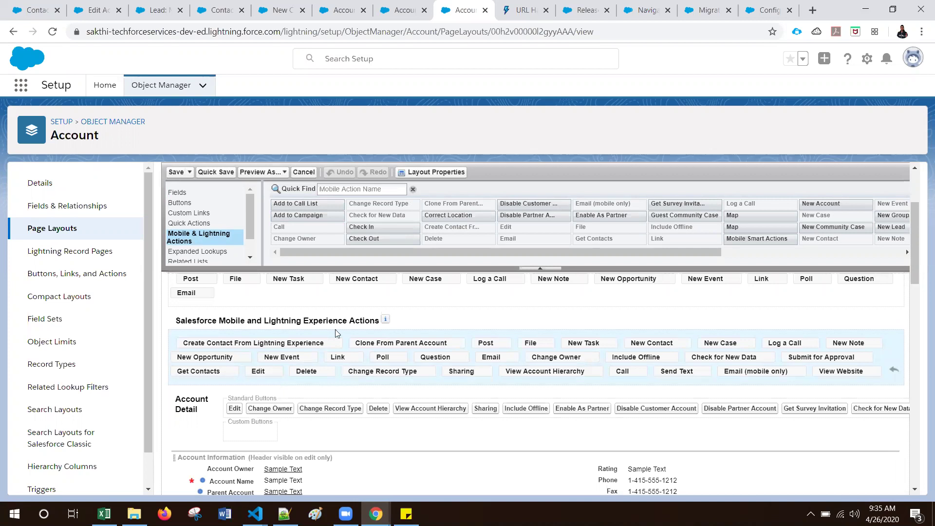
pyautogui.click(242, 321)
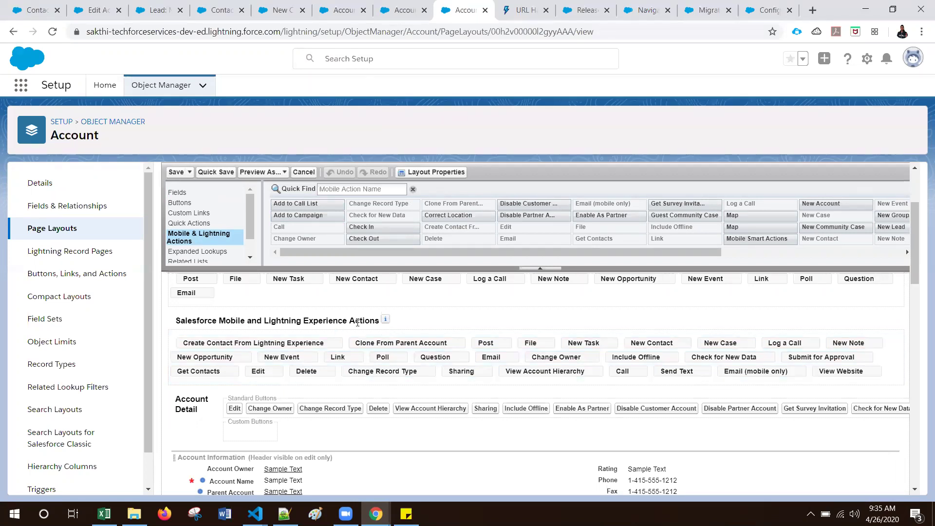
pyautogui.click(401, 13)
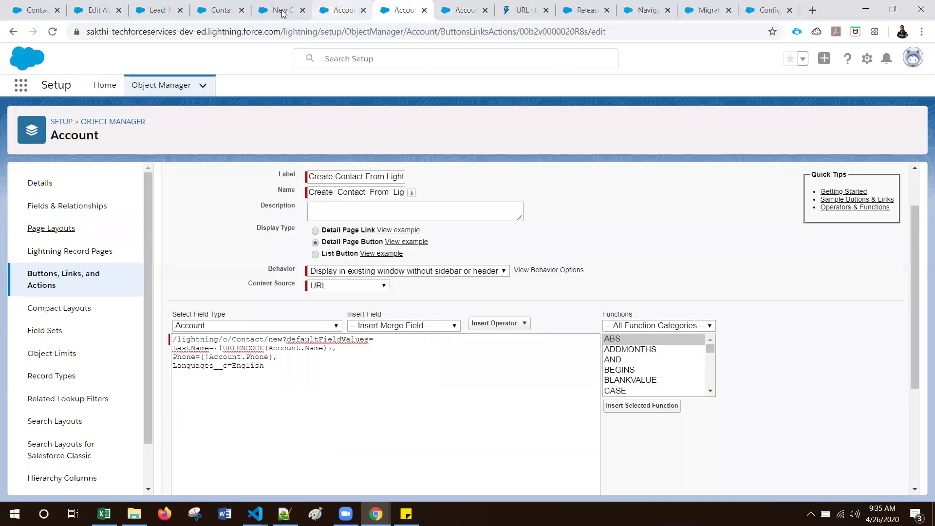
pyautogui.click(281, 13)
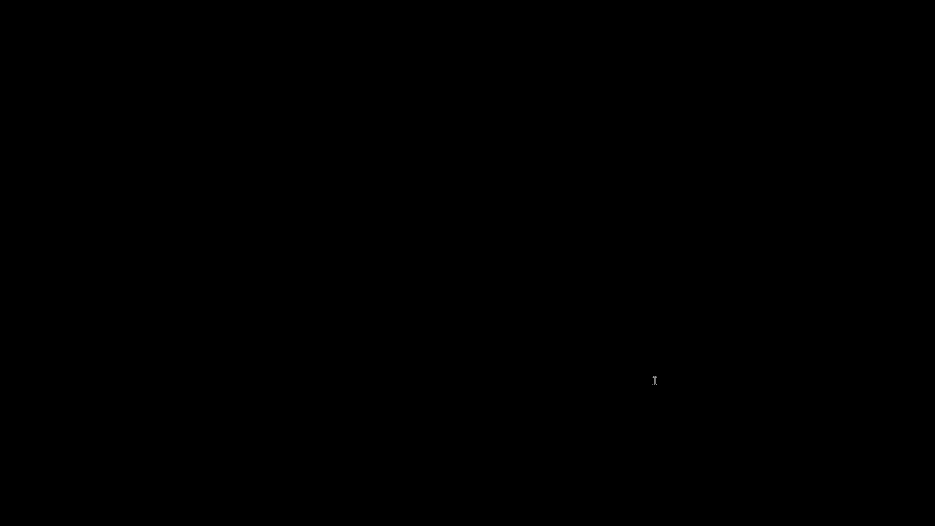
# - Highlight the lightning/o, new and useRecordTypeCheck parts of the record type selection URL in the Visual Studio Code notes, plus defaultFieldValues in the Lightning URL
pyautogui.press('End')
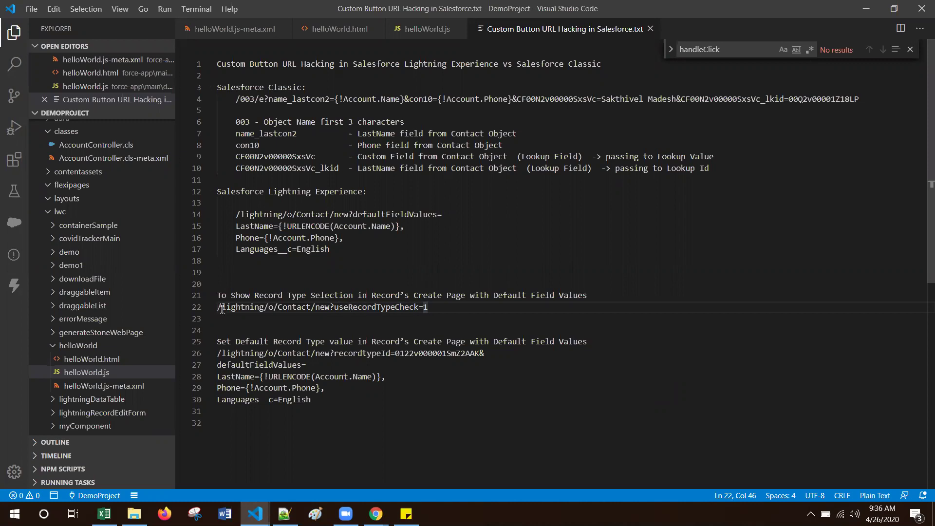
pyautogui.doubleClick(260, 307)
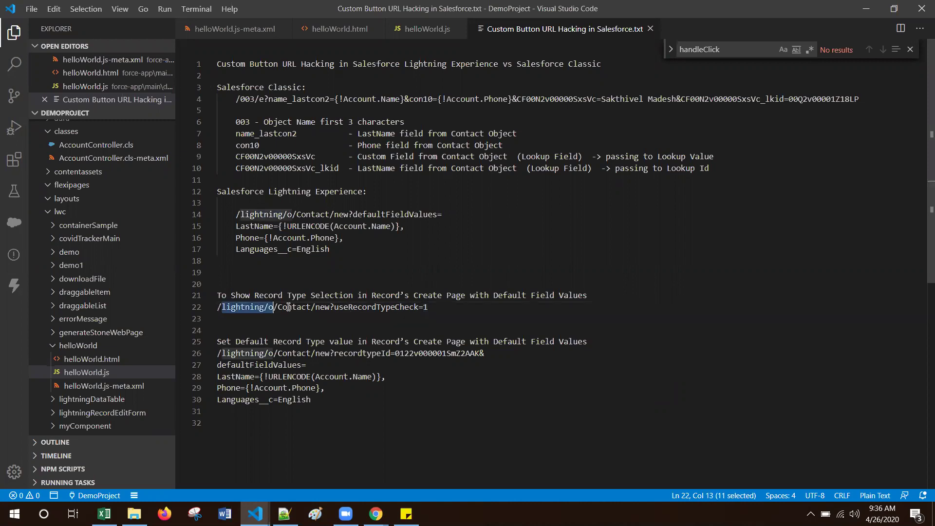
pyautogui.doubleClick(323, 307)
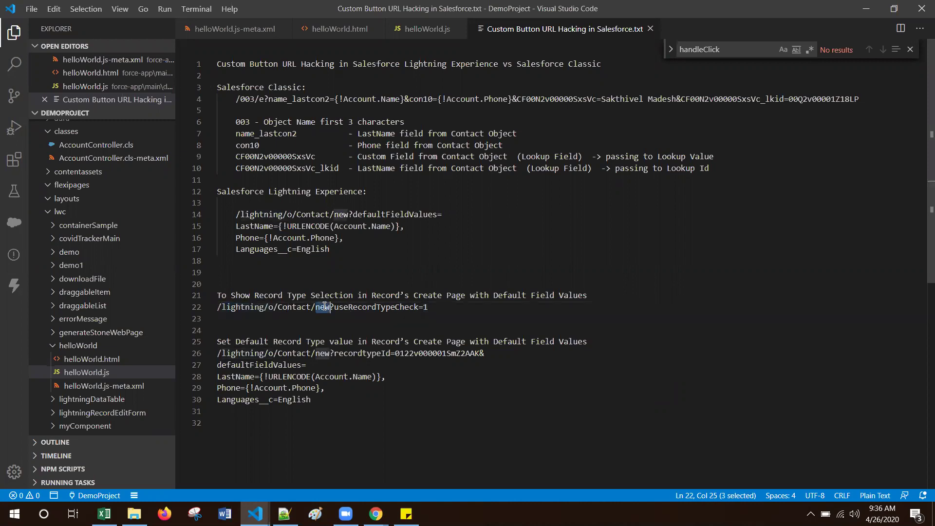
pyautogui.doubleClick(379, 310)
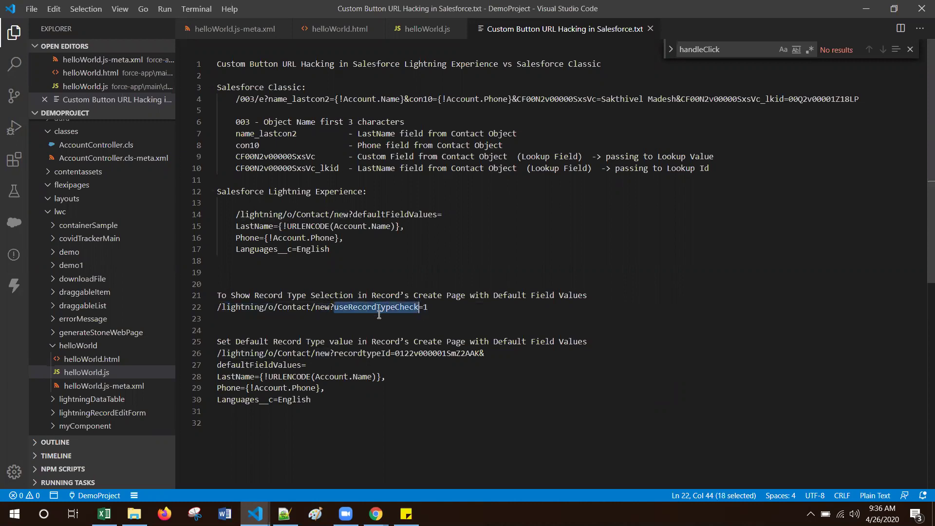
pyautogui.click(446, 304)
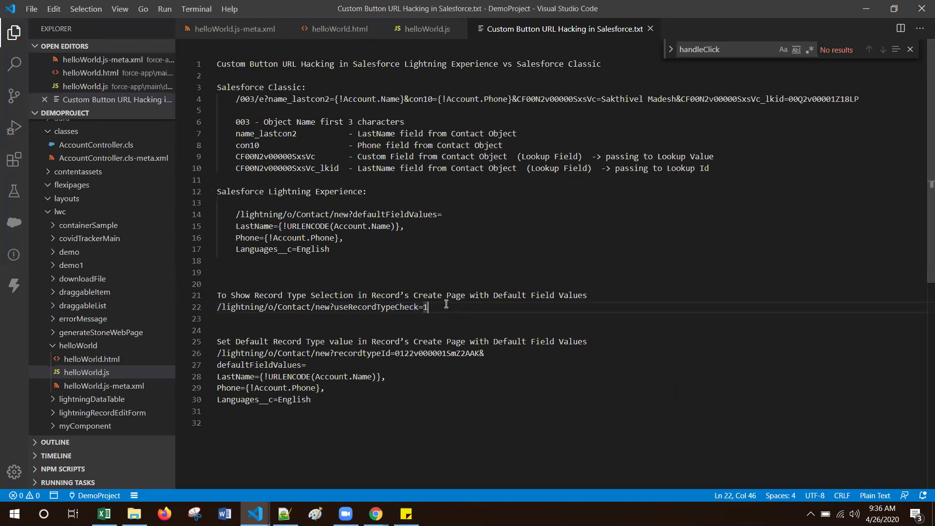
pyautogui.doubleClick(388, 214)
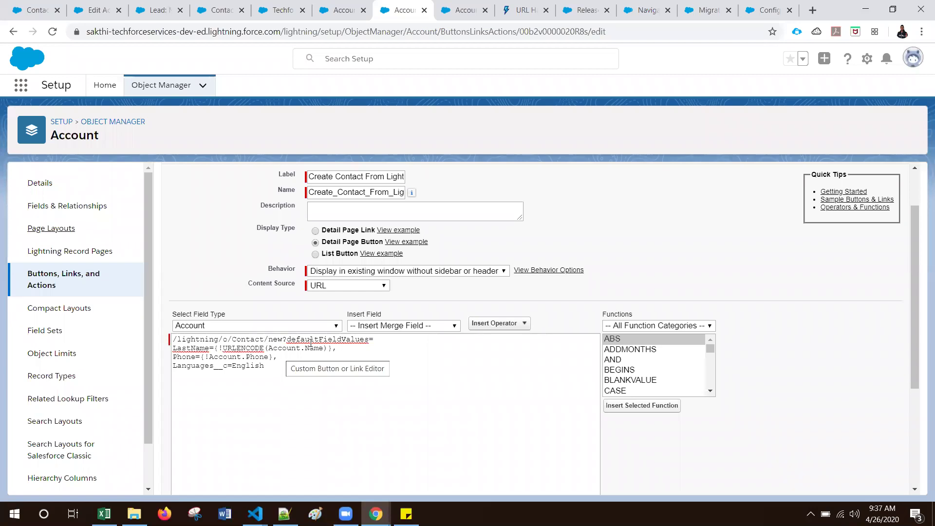
# - Insert useRecordTypeCheck=1& before defaultFieldValues in the Create Contact From Lightning Experience button's URL and save the button
pyautogui.click(316, 343)
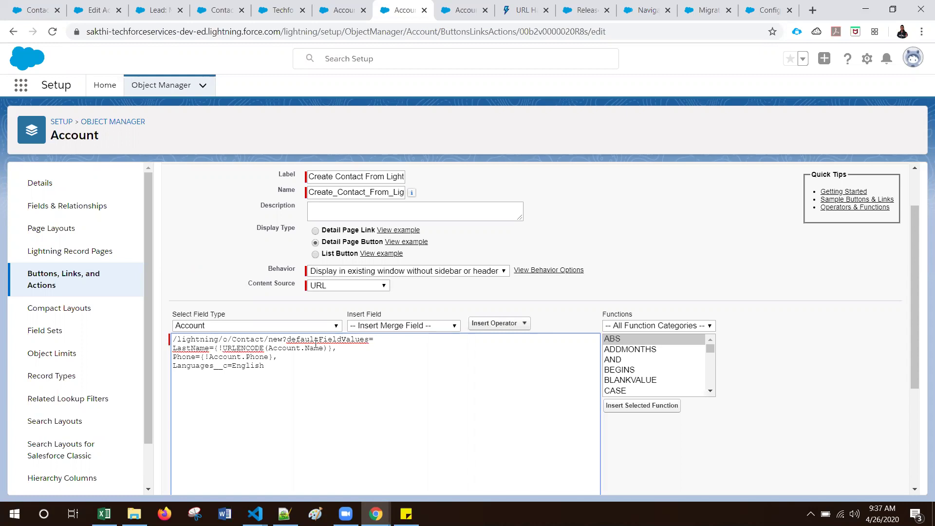
pyautogui.write('useRecordTypeCheck=1')
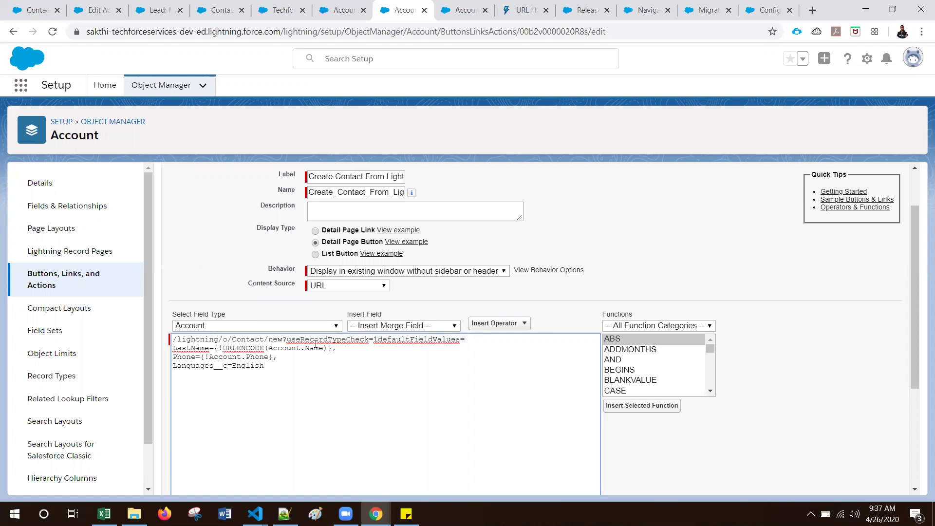
pyautogui.write('&')
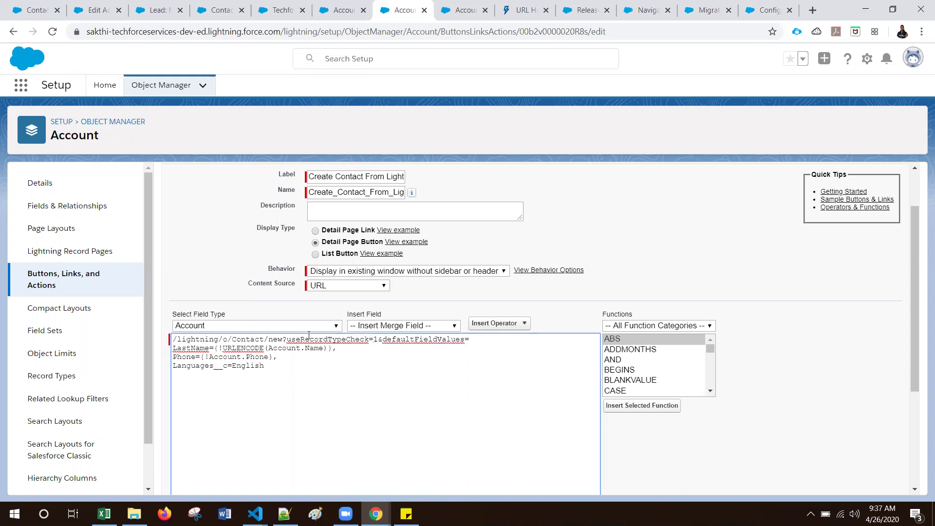
pyautogui.doubleClick(322, 339)
pyautogui.scroll(2, 538, 267)
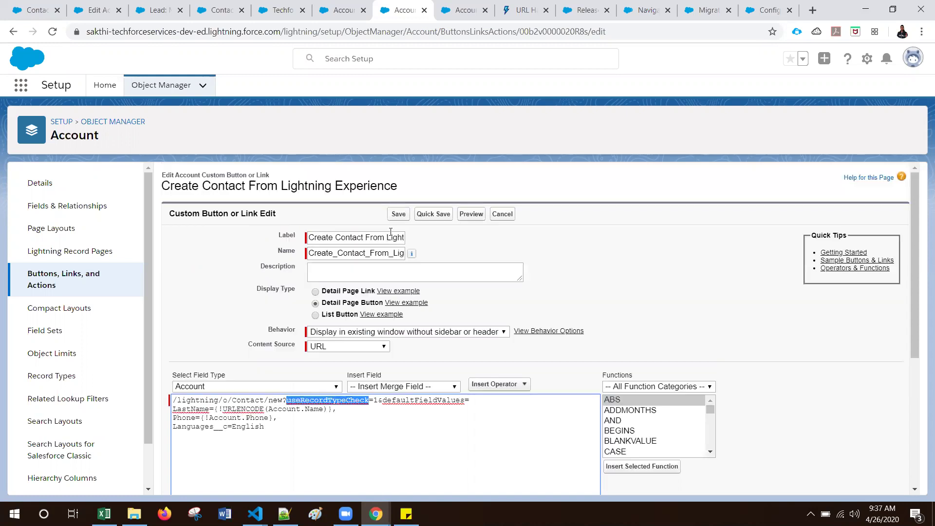
pyautogui.click(446, 215)
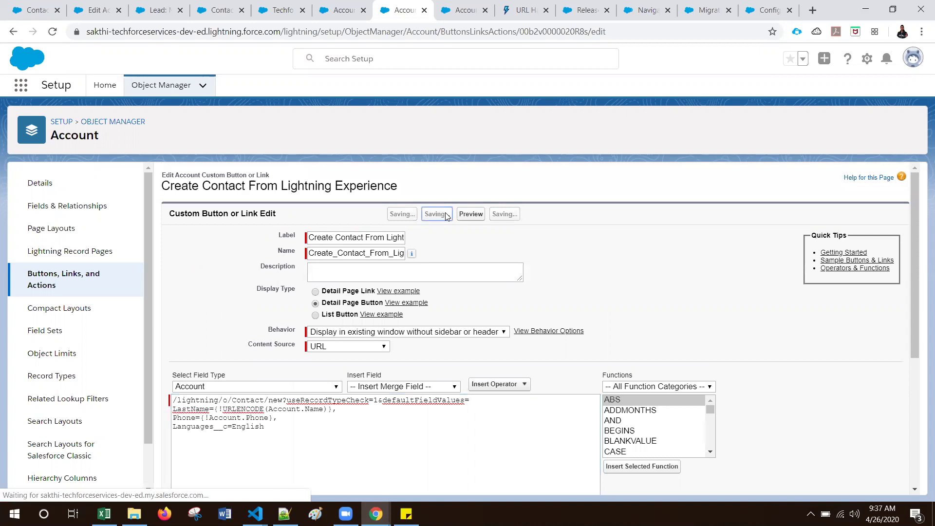
# - Reload the Techforce Services Pvt Ltd account record and run its Create Contact From Lightning Experience action
pyautogui.click(339, 13)
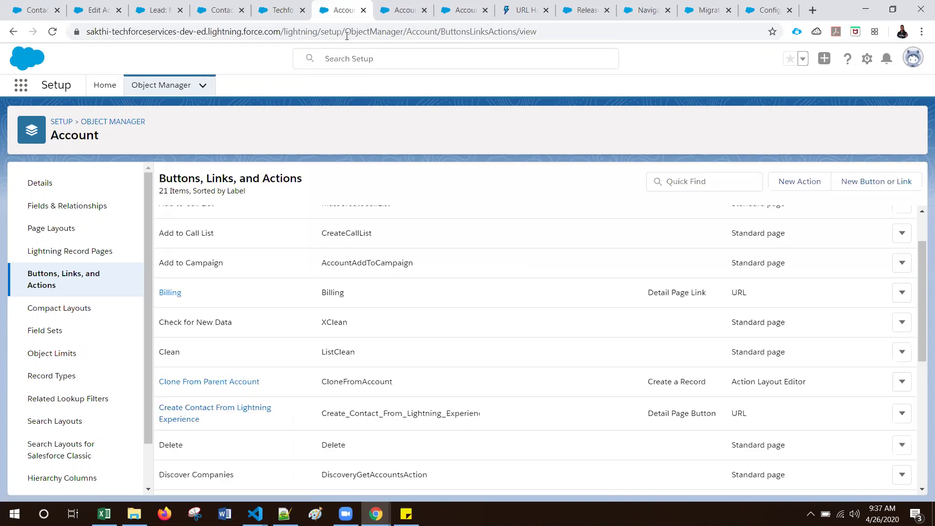
pyautogui.click(283, 12)
pyautogui.click(300, 32)
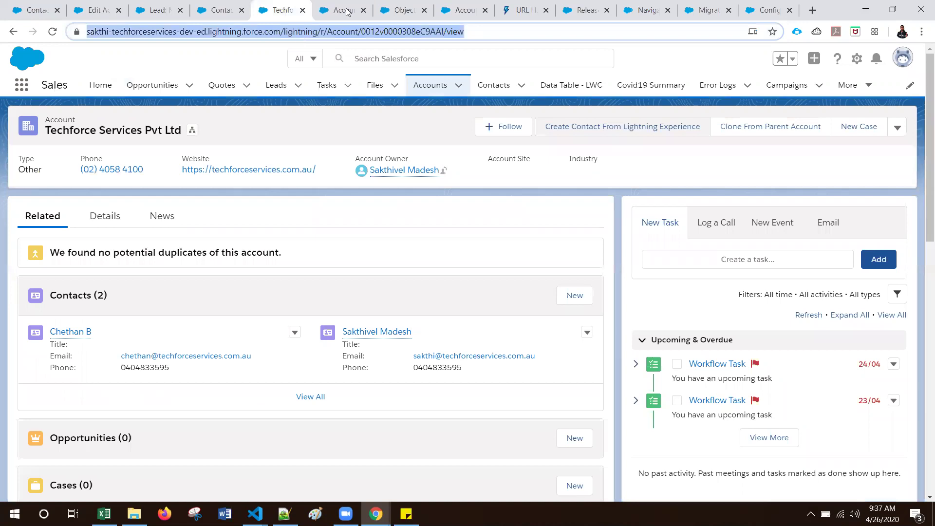
pyautogui.press('Return')
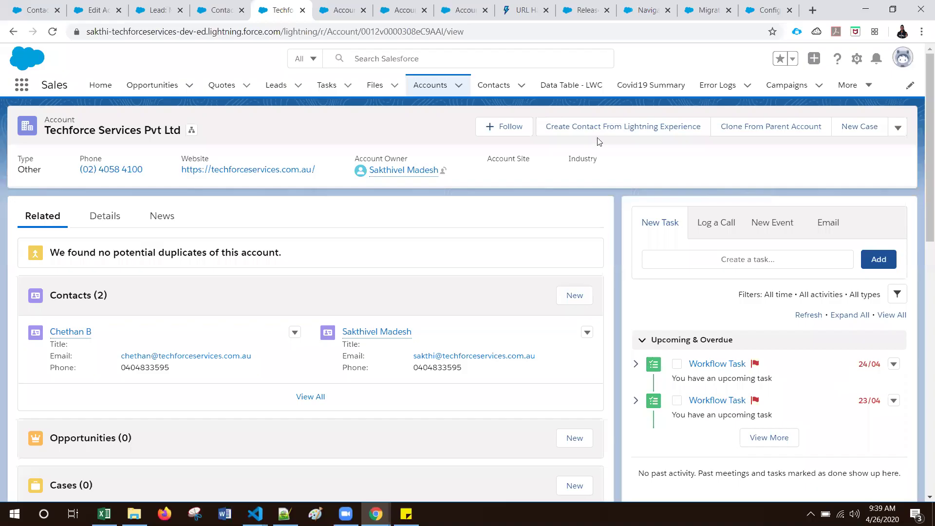
pyautogui.click(621, 127)
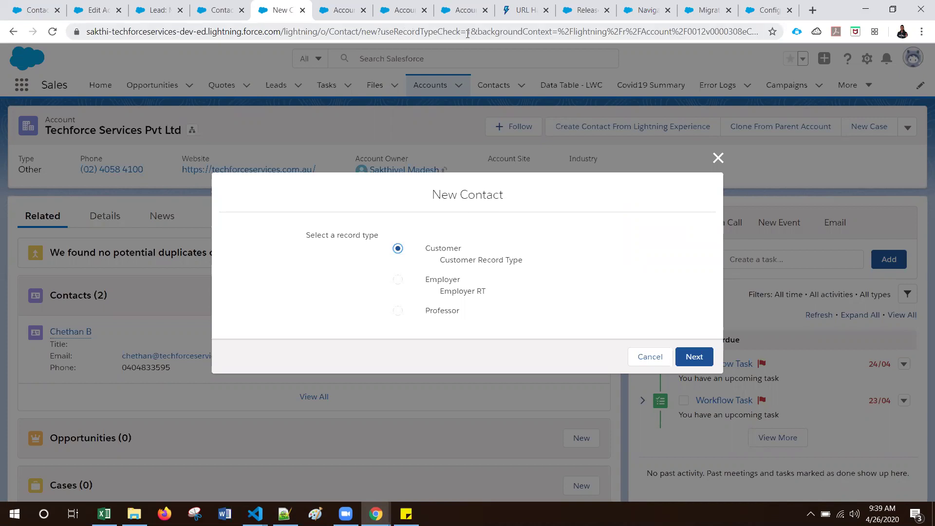
# - Highlight the useRecordTypeCheck=1 parameter in the New Contact page's address
pyautogui.moveTo(469, 32); pyautogui.dragTo(389, 31)
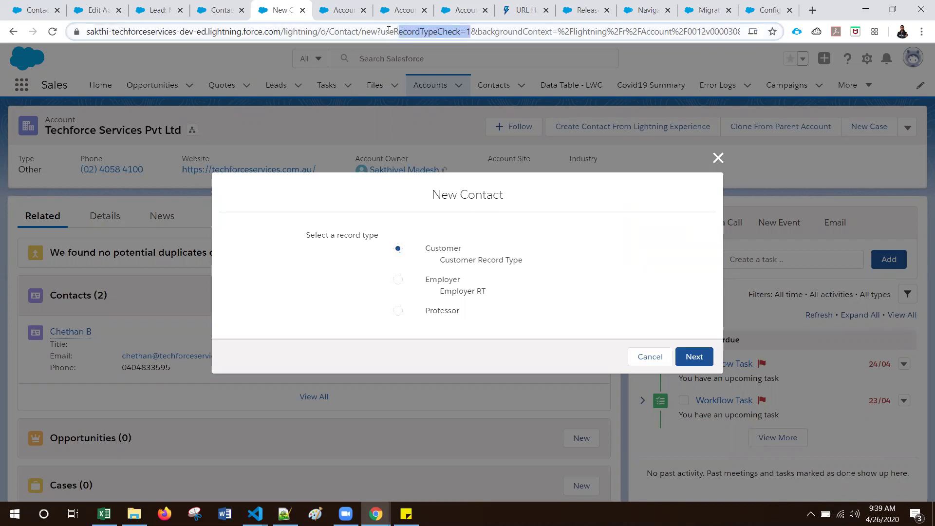
pyautogui.hotkey('shift', 'Left')
pyautogui.hotkey('shift', 'Left')
pyautogui.hotkey('shift', 'Left')
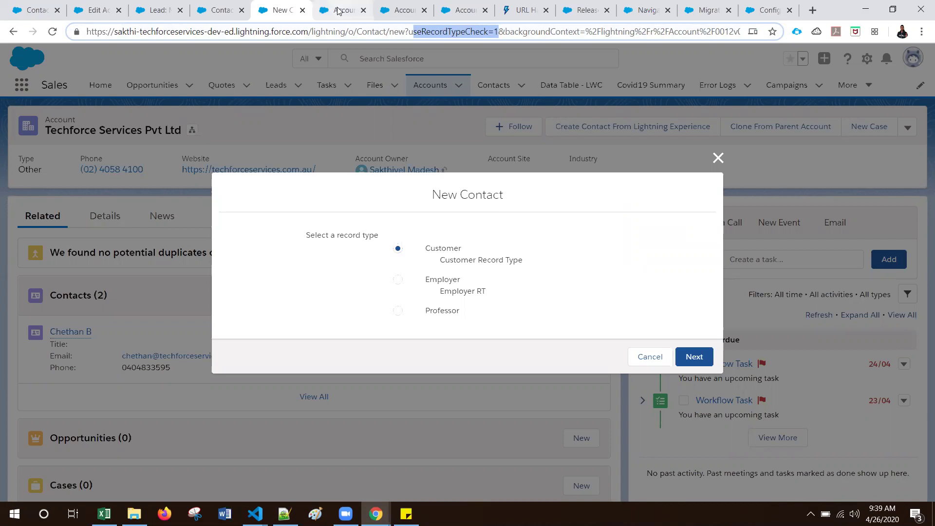
# - Replace the useRecordTypeCheck parameter name in the custom button's URL with recordtypeId, copied from the Visual Studio Code notes
pyautogui.click(397, 13)
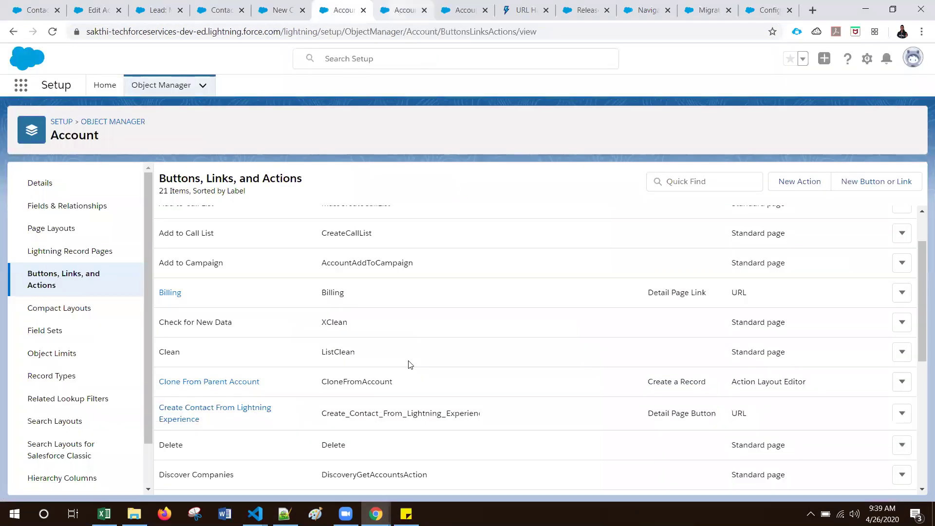
pyautogui.scroll(-1, 306, 346)
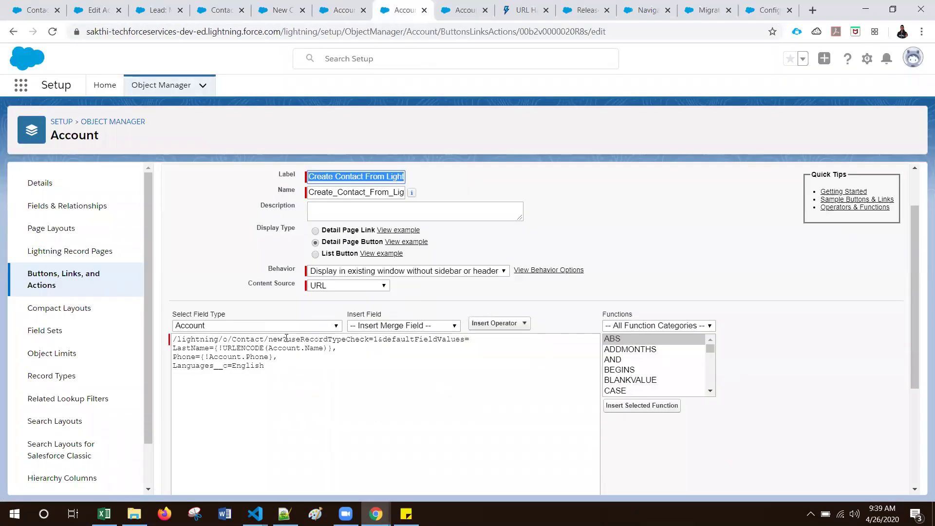
pyautogui.click(354, 341)
pyautogui.moveTo(375, 341); pyautogui.dragTo(378, 341)
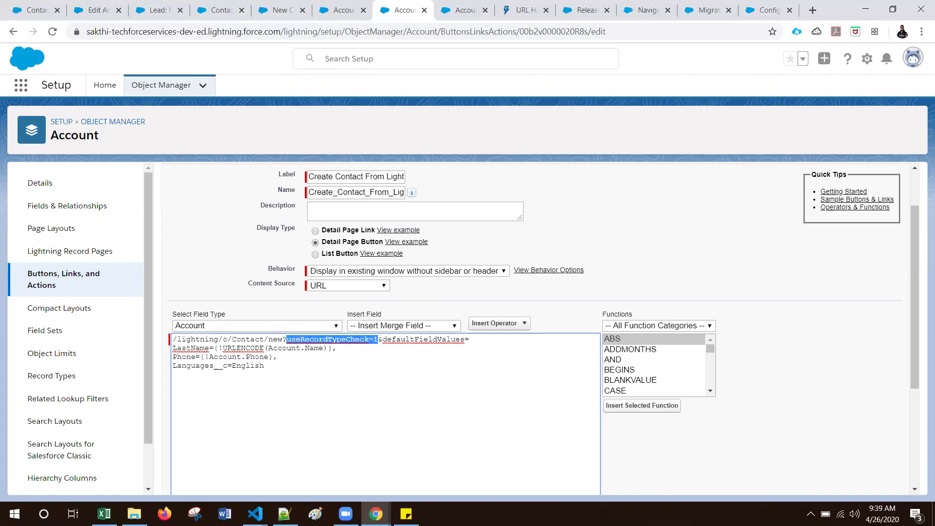
pyautogui.moveTo(255, 514)
pyautogui.click(348, 461)
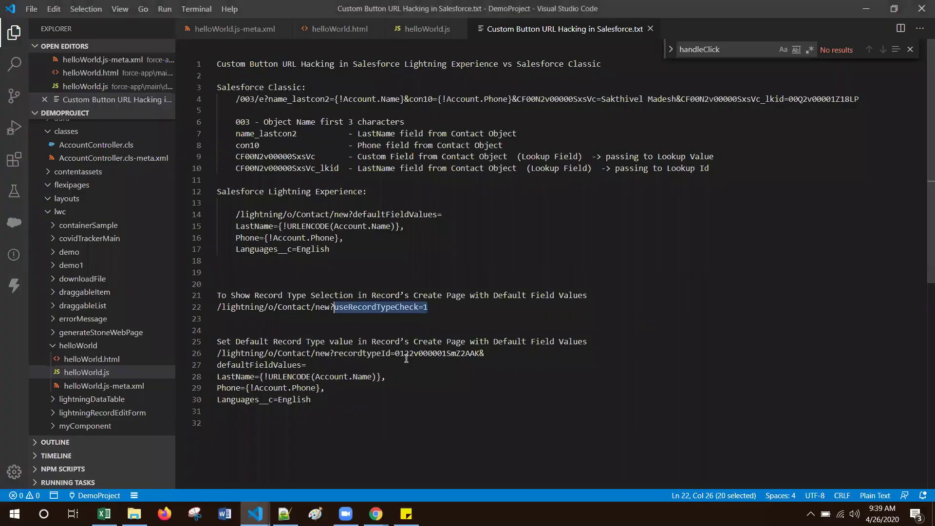
pyautogui.doubleClick(363, 354)
pyautogui.hotkey('ctrl', 'c')
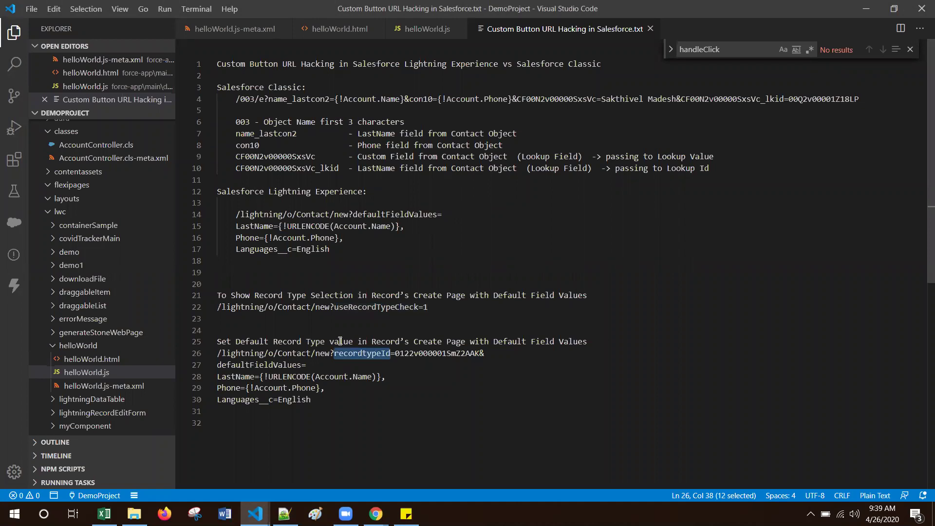
pyautogui.hotkey('alt', 'Tab')
pyautogui.hotkey('shift', 'Left')
pyautogui.hotkey('shift', 'Left')
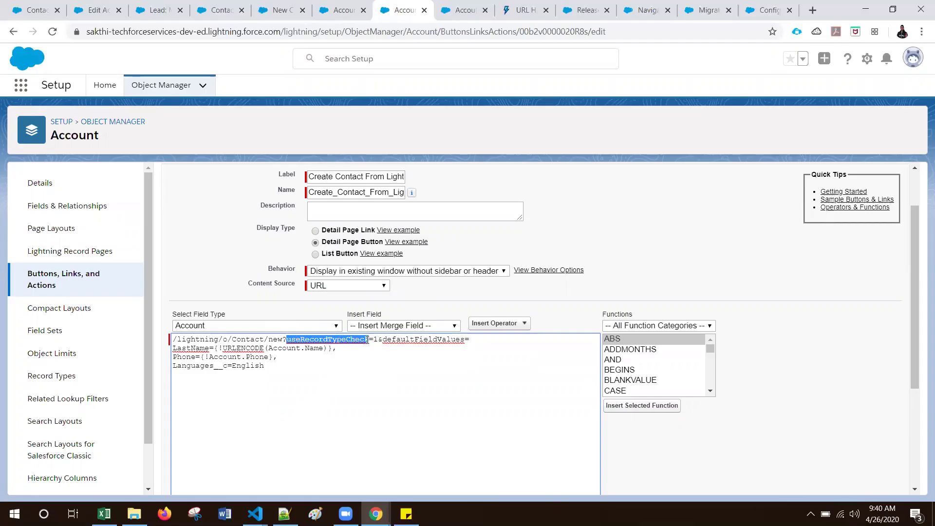
pyautogui.hotkey('ctrl', 'v')
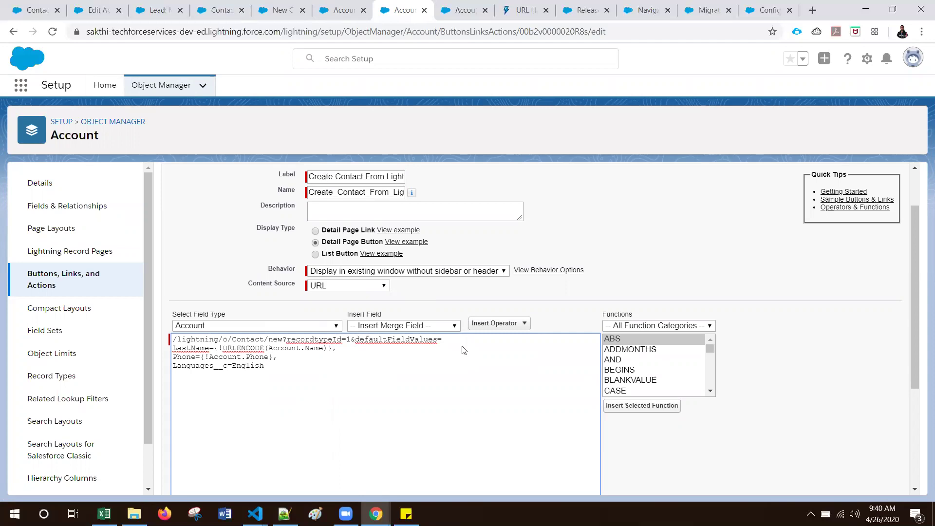
# - Set the URL's recordtypeId value to 0122v000001SmZ2AAK, copied from the notes, and save the custom button
pyautogui.hotkey('alt', 'Tab')
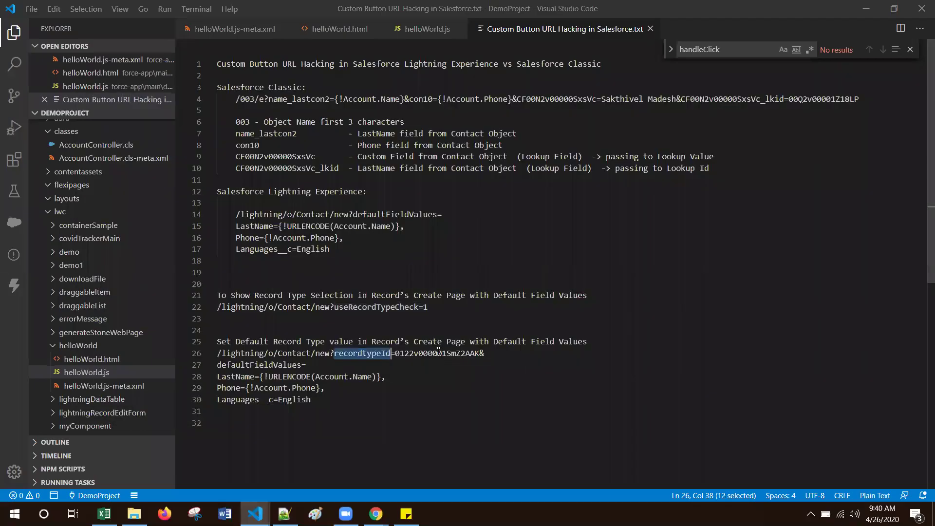
pyautogui.doubleClick(448, 355)
pyautogui.hotkey('ctrl', 'c')
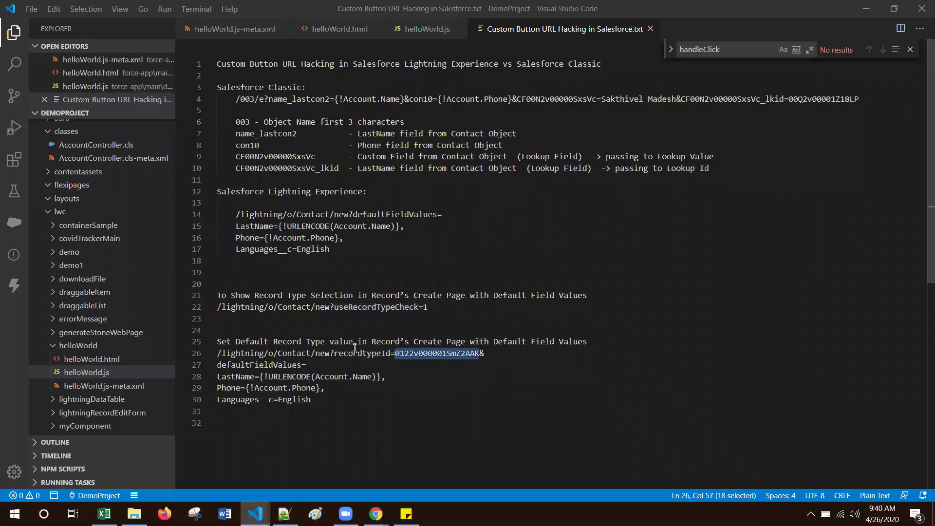
pyautogui.hotkey('alt', 'Tab')
pyautogui.click(348, 340)
pyautogui.hotkey('ctrl', 'v')
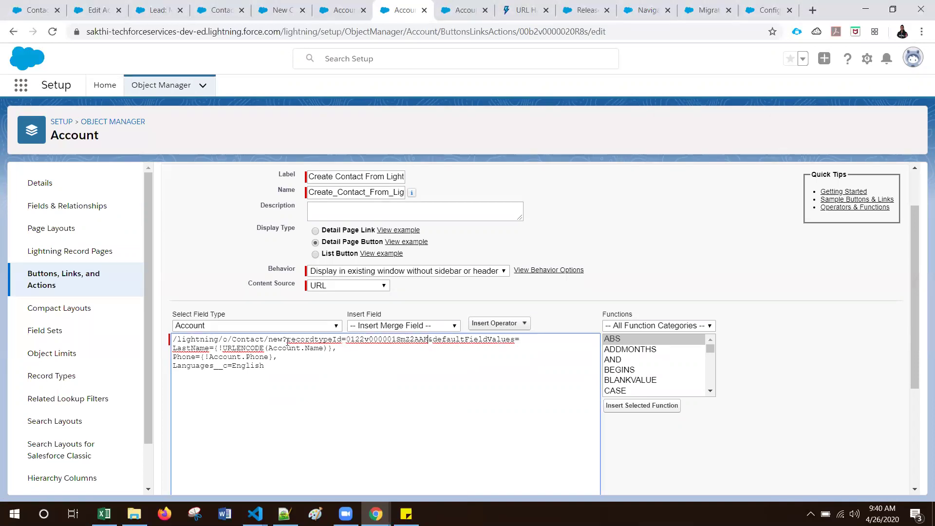
pyautogui.doubleClick(426, 339)
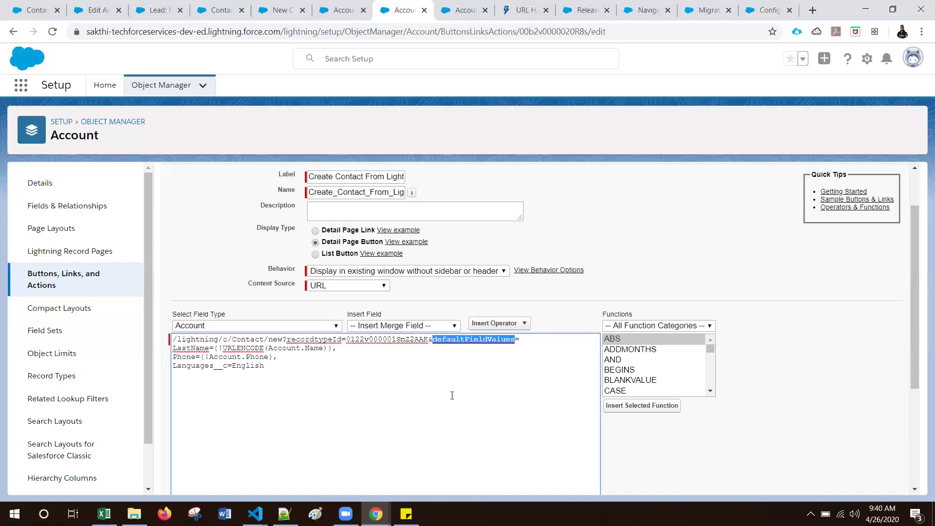
pyautogui.scroll(-3, 452, 395)
pyautogui.click(437, 478)
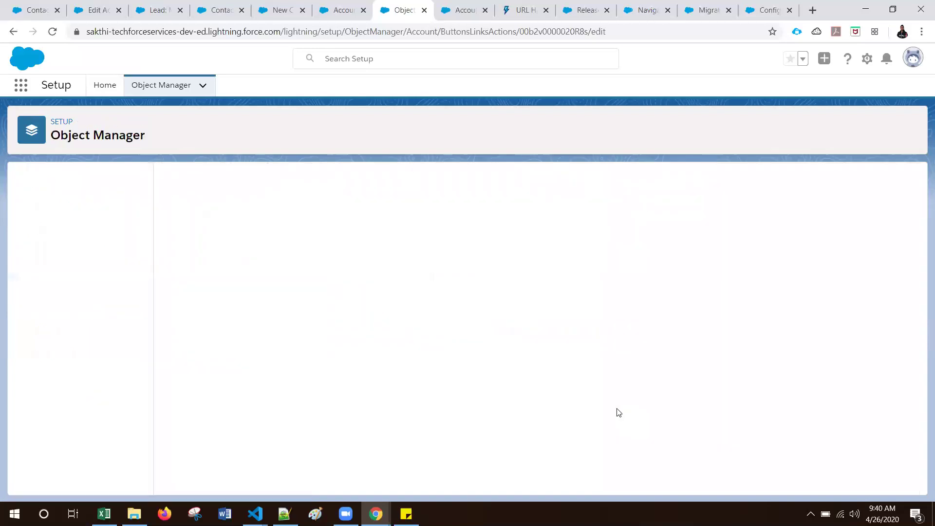
# - Dismiss the New Contact record type selection and rerun the Techforce Services Pvt Ltd account's Create Contact From Lightning Experience action
pyautogui.click(285, 9)
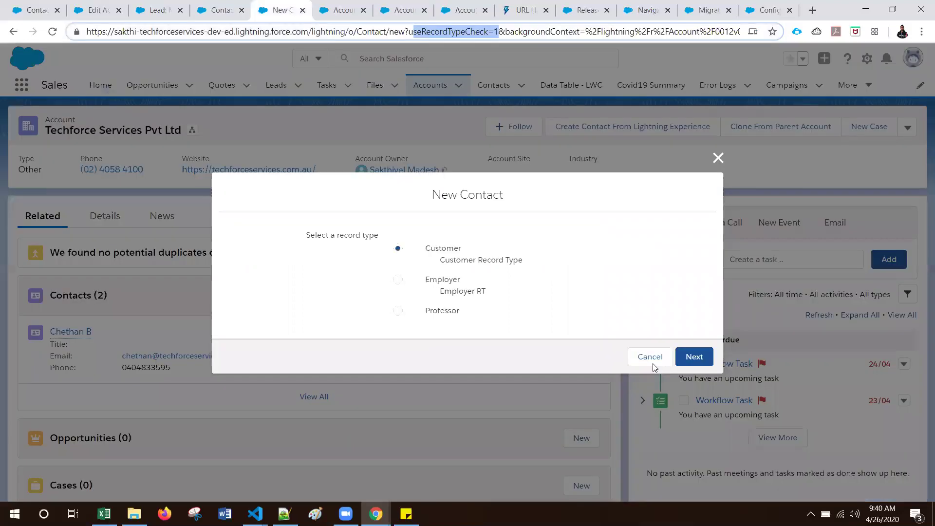
pyautogui.click(654, 365)
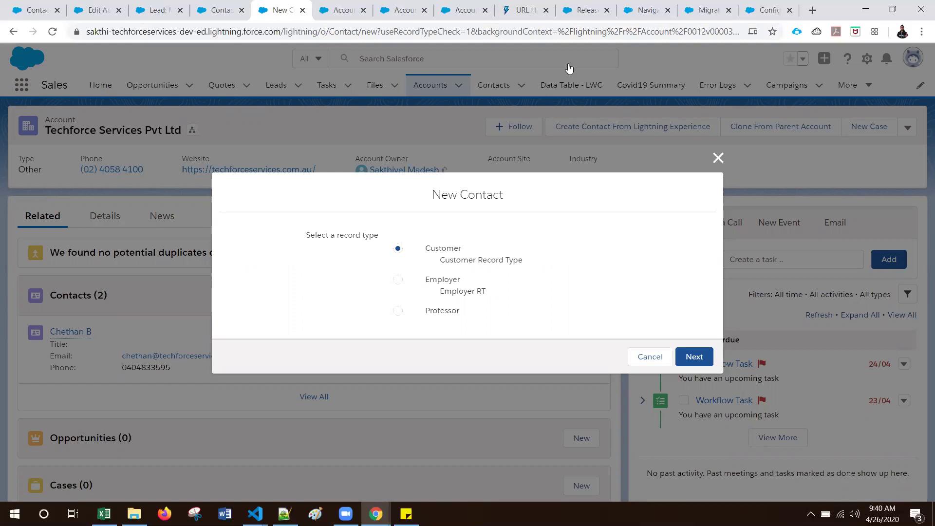
pyautogui.click(718, 157)
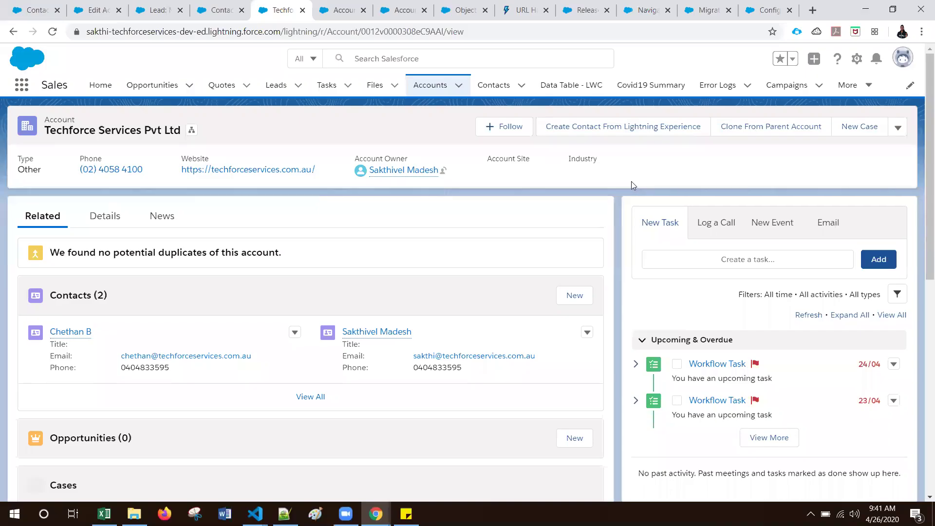
pyautogui.click(631, 126)
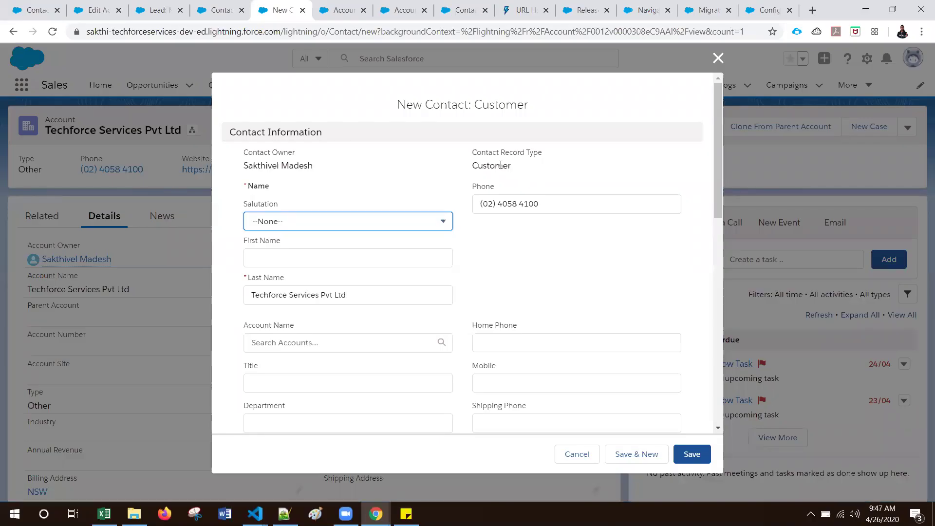
# - Compare the new contact form's record type with the Contact object's record types in Object Manager and open the Customer record type
pyautogui.click(462, 11)
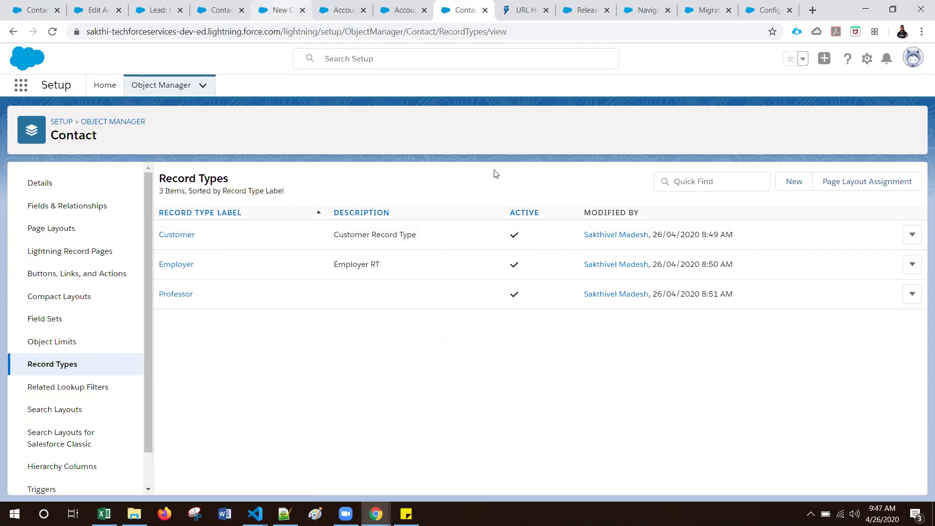
pyautogui.hotkey('ctrl', '5')
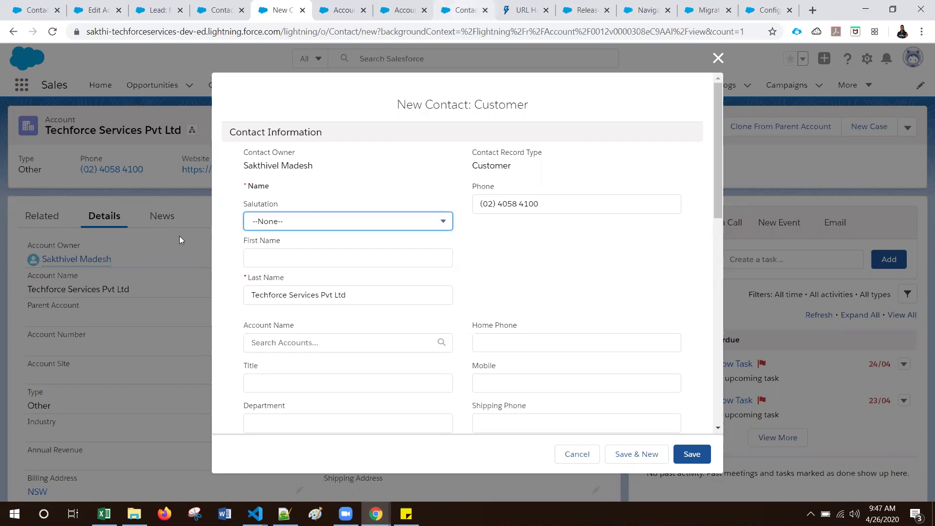
pyautogui.hotkey('ctrl', '8')
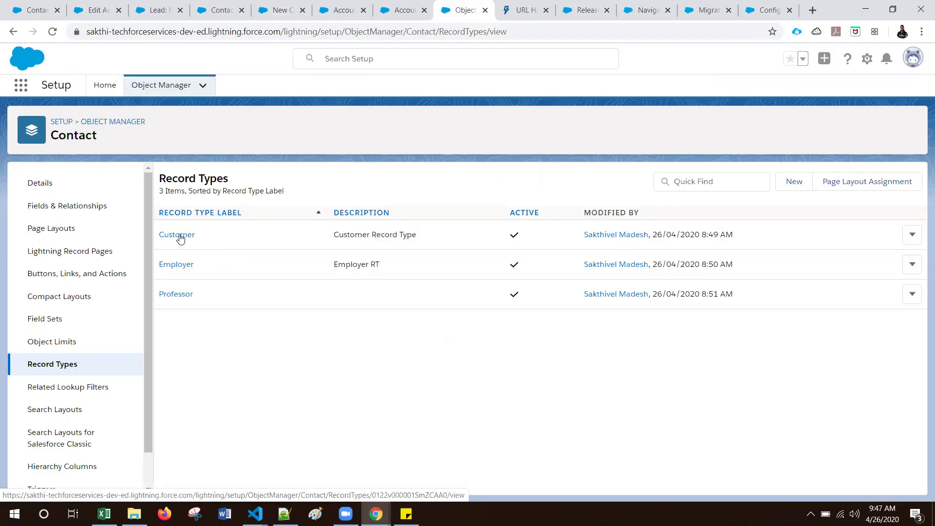
pyautogui.click(180, 238)
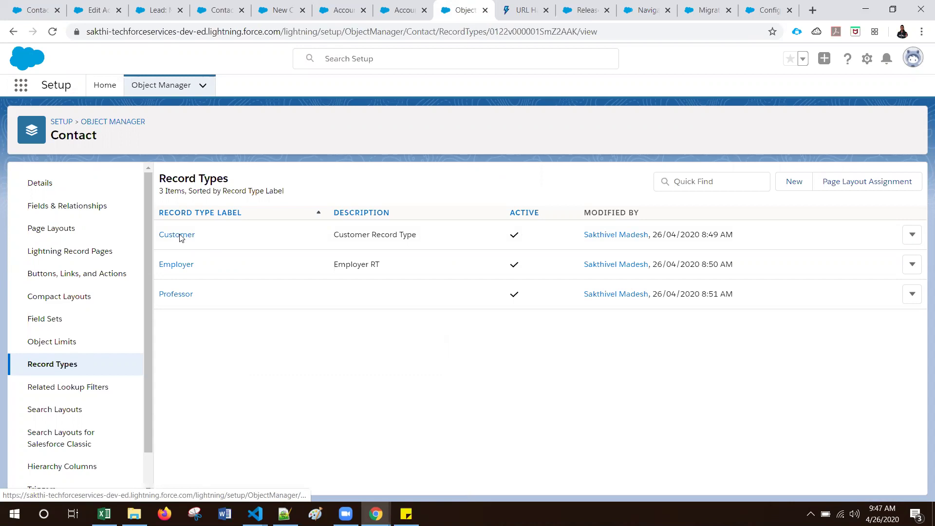
# - Select the recordtypeId value in the Create Contact From Lightning Experience button's URL for comparison
pyautogui.click(344, 10)
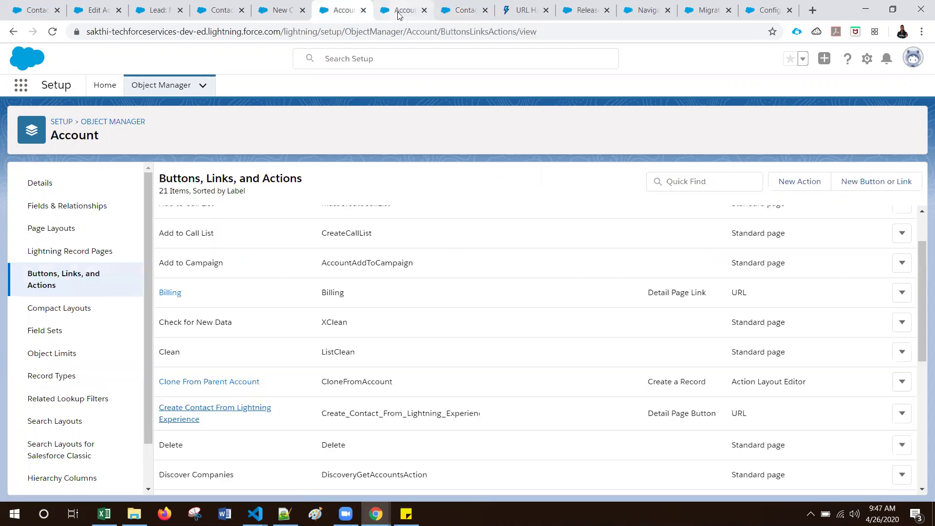
pyautogui.hotkey('ctrl', 'Tab')
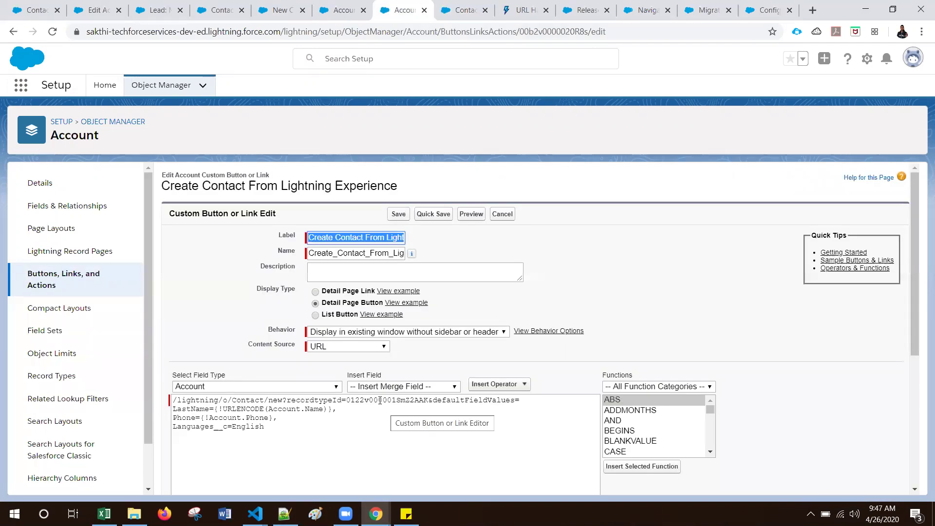
pyautogui.doubleClick(380, 400)
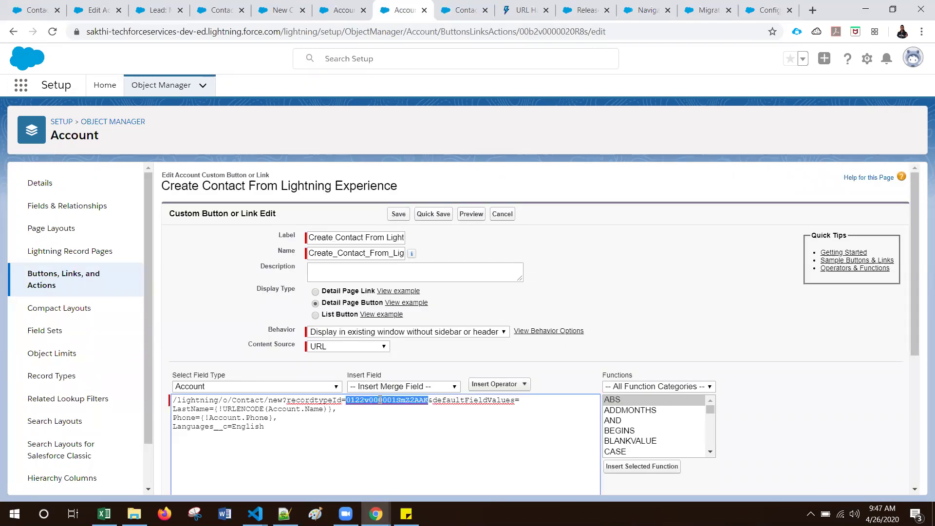
# - Search the Customer record type page for 0122v000001SmZ2AAK and highlight the record type ID in the page's address
pyautogui.click(463, 12)
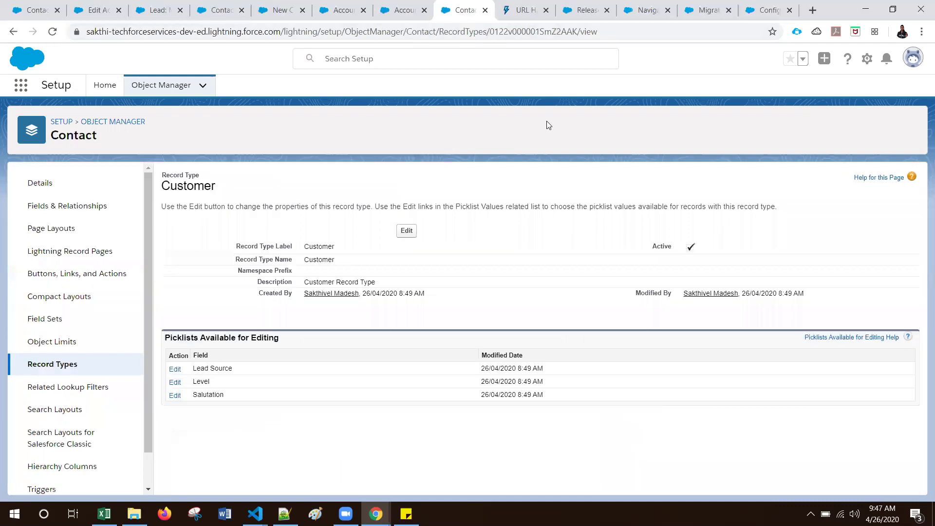
pyautogui.hotkey('ctrl', 'f')
pyautogui.hotkey('ctrl', 'v')
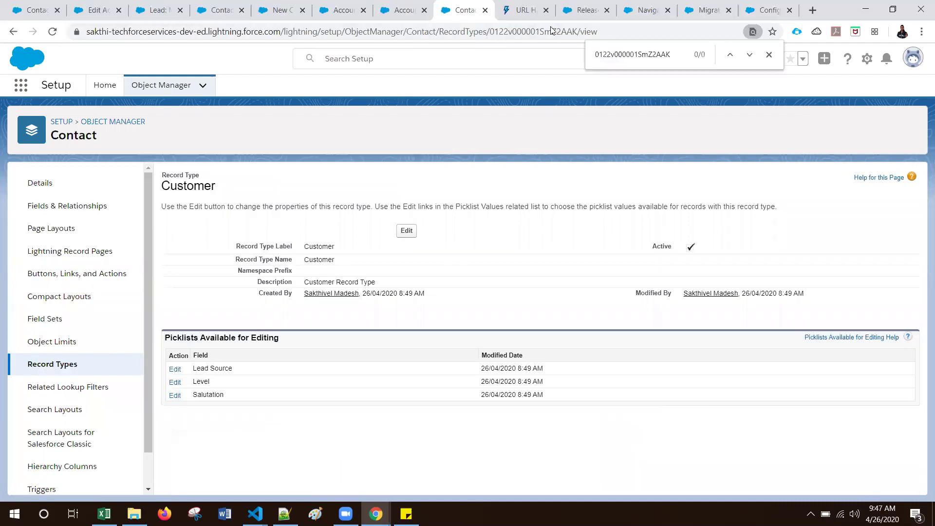
pyautogui.doubleClick(551, 31)
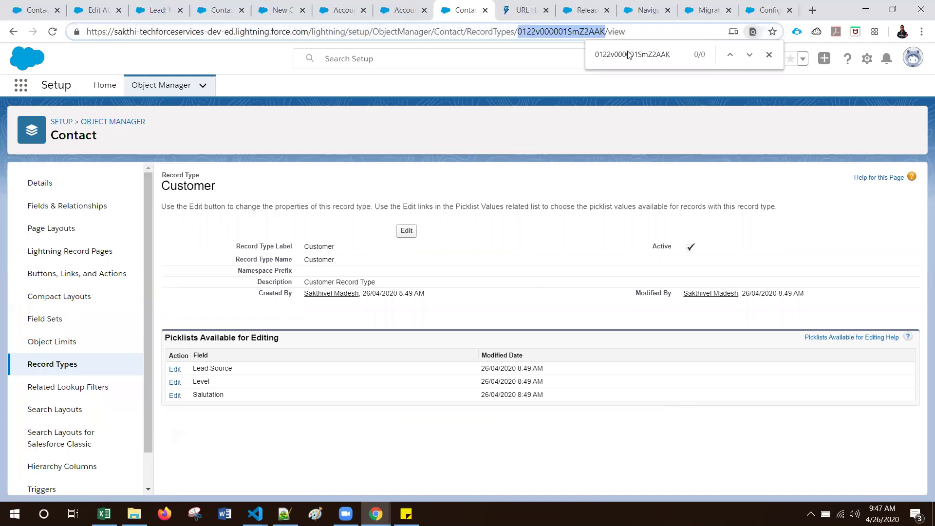
pyautogui.hotkey('ctrl', 'f')
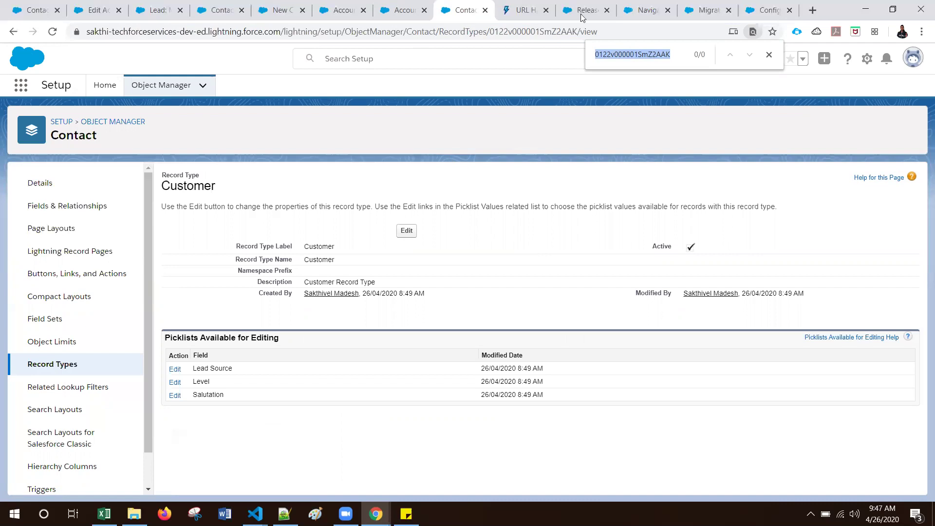
# - Show the Spring '20 release note on navigating to a record's create page and highlight Default Field Values in its heading
pyautogui.hotkey('ctrl', 'Tab')
pyautogui.hotkey('ctrl', 'Tab')
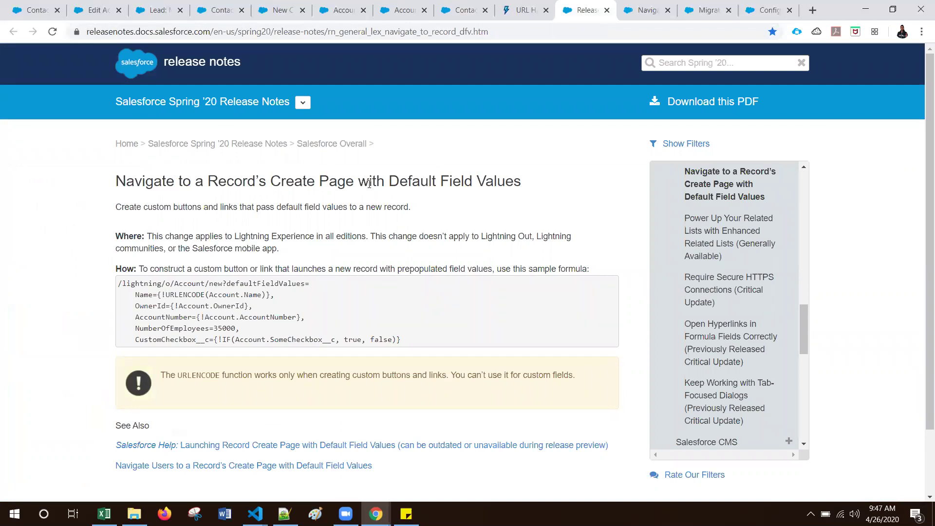
pyautogui.moveTo(373, 183); pyautogui.dragTo(494, 183)
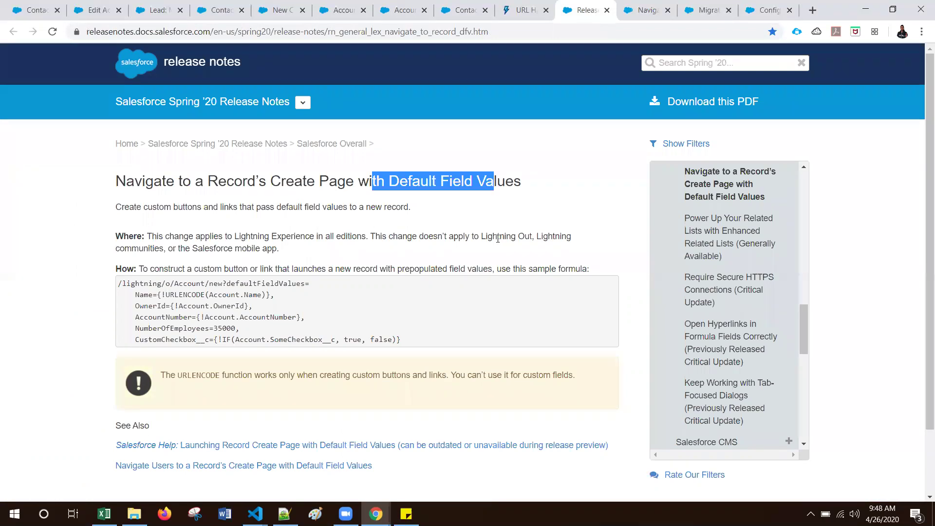
pyautogui.click(469, 239)
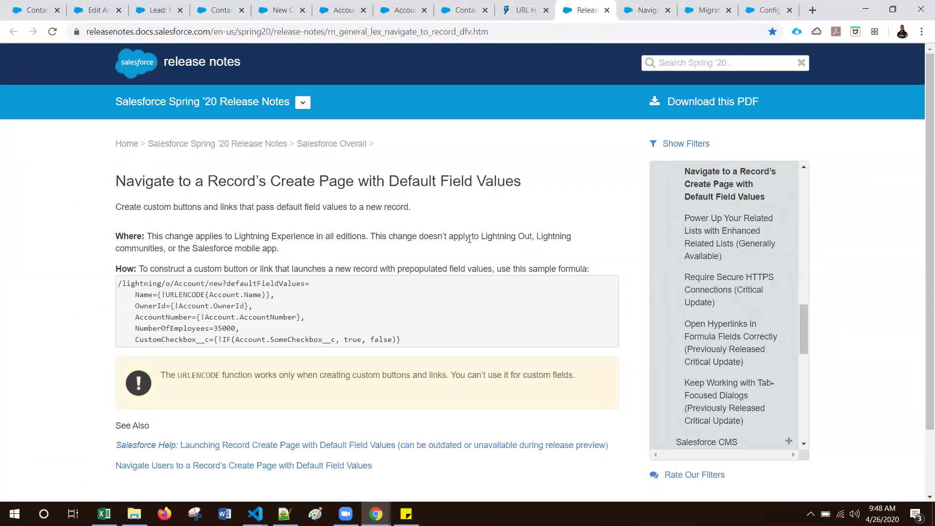